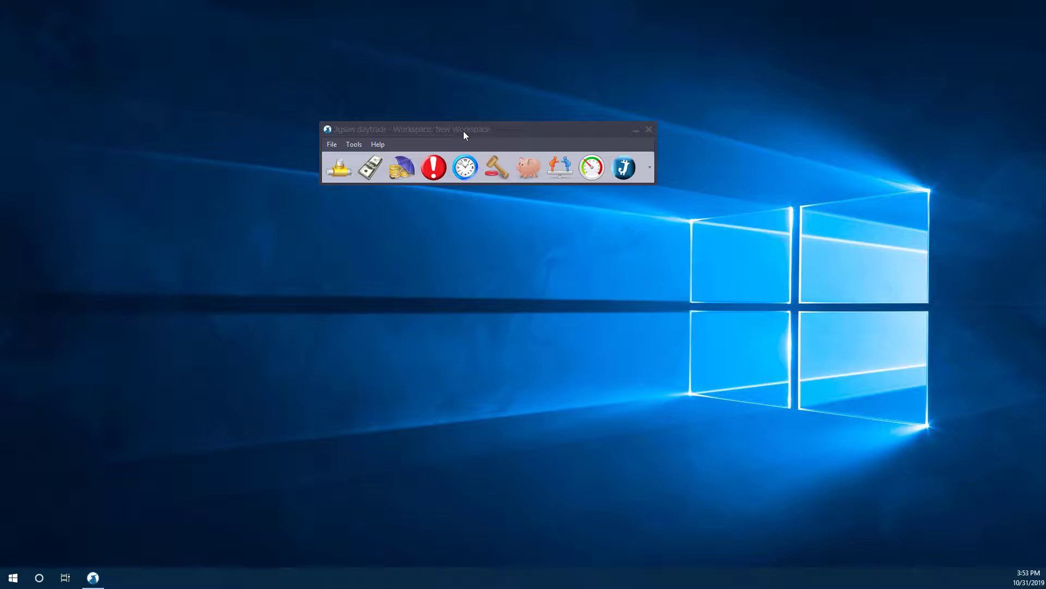
Review the Add or Remove Buttons > Tools list: all ten tools, Depth & Sales included, are ticked.
mouse_move(464, 132)
left_mouse_down()
mouse_move(489, 89)
mouse_move(470, 144)
mouse_move(488, 119)
mouse_move(469, 129)
left_mouse_up()
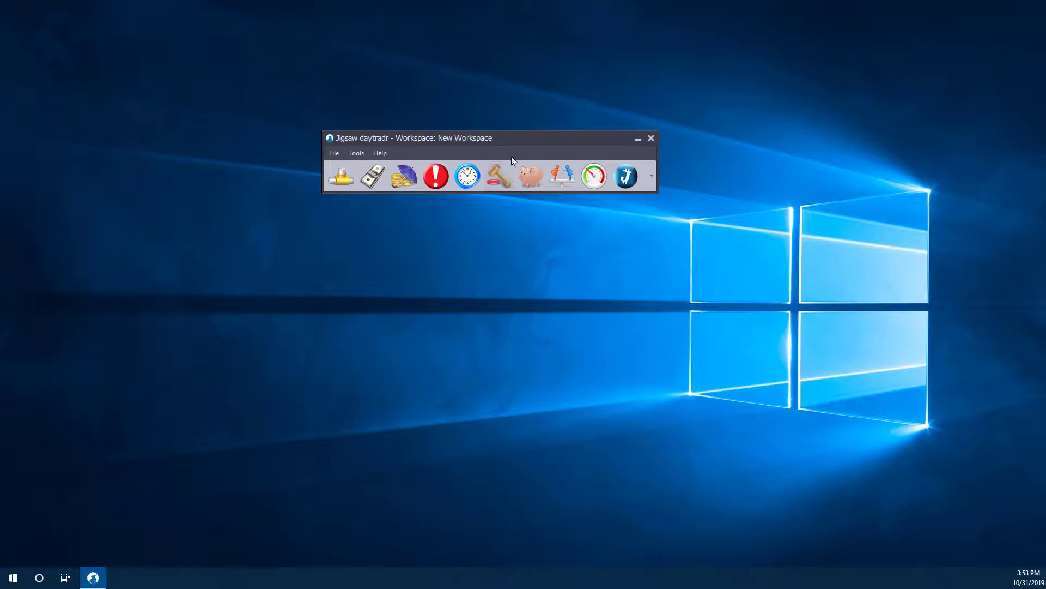
left_click(653, 176)
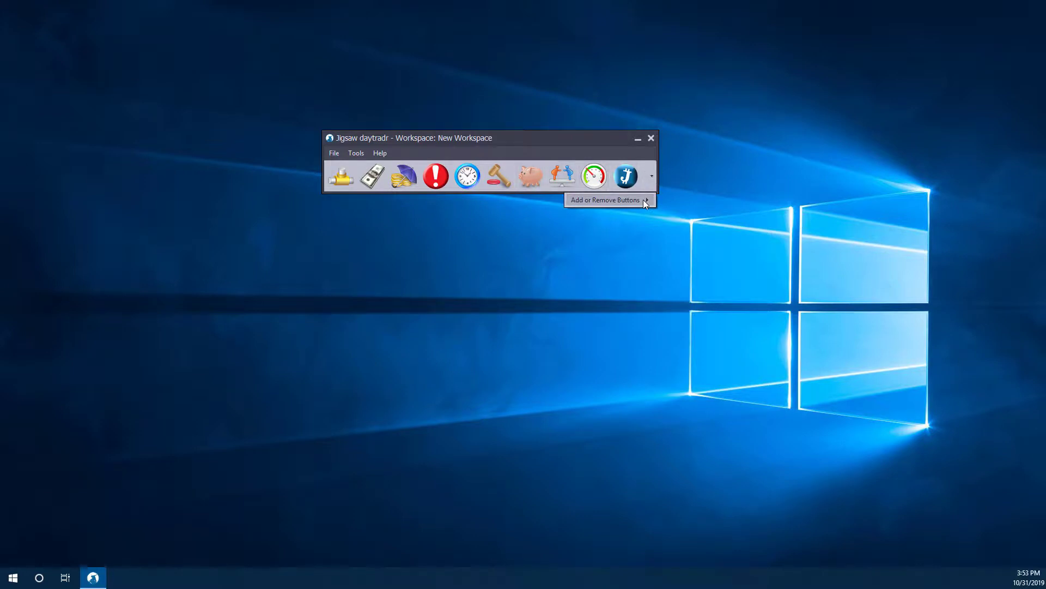
mouse_move(643, 200)
left_click(652, 177)
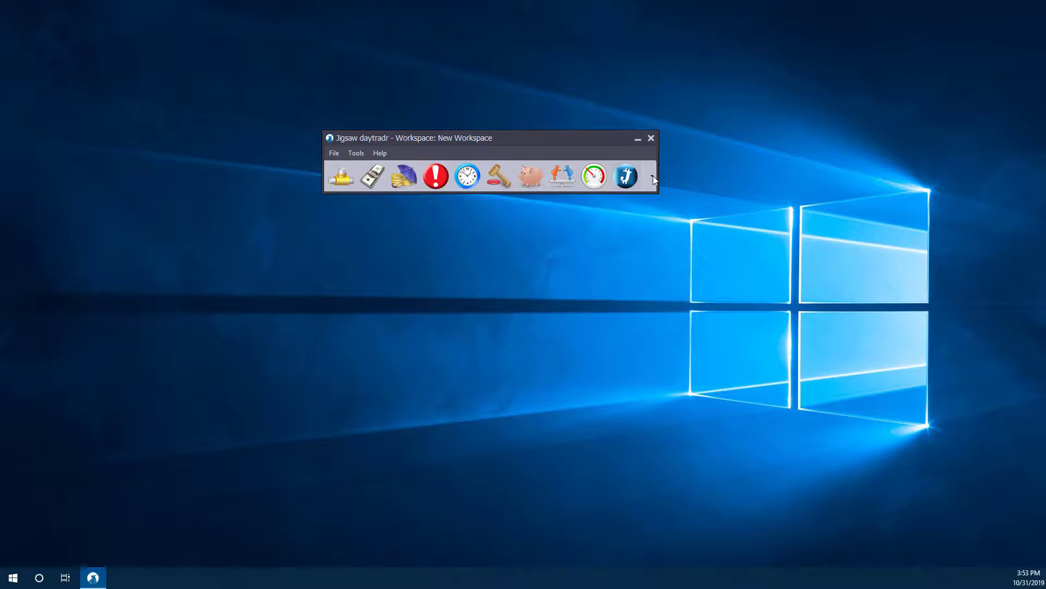
left_click(653, 176)
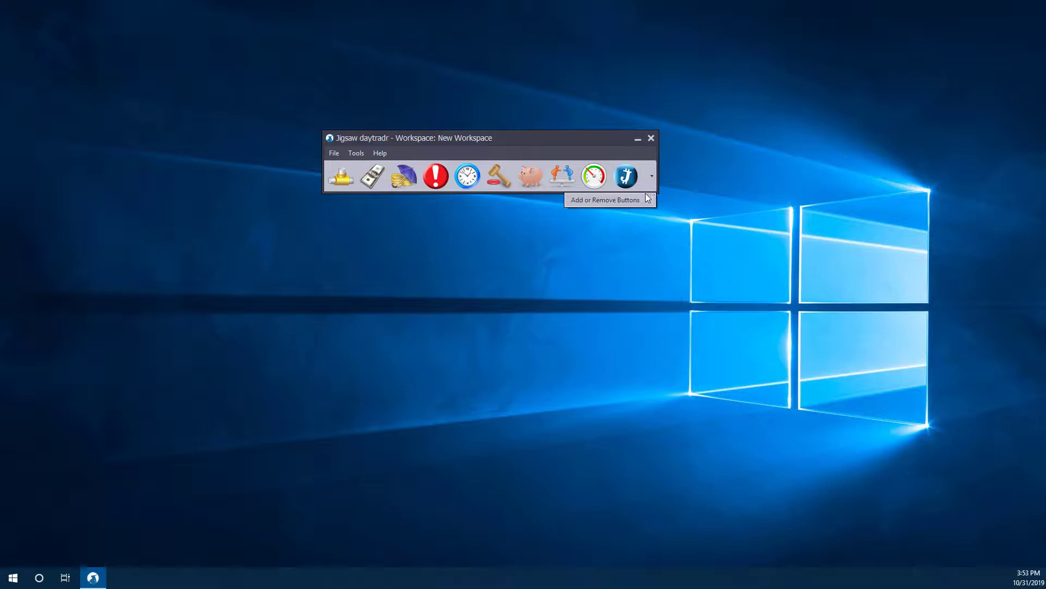
mouse_move(649, 199)
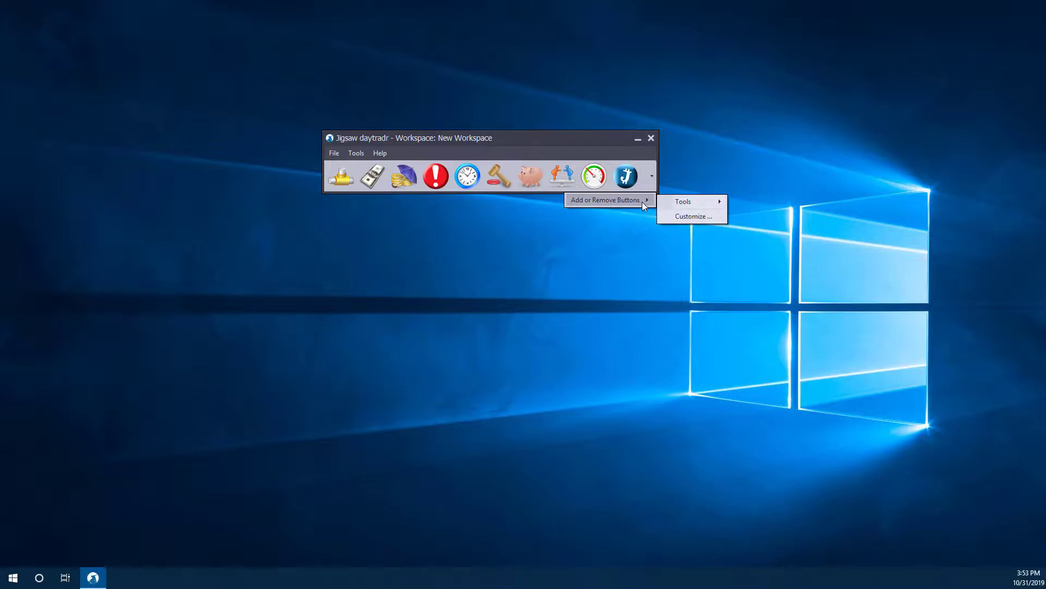
mouse_move(688, 205)
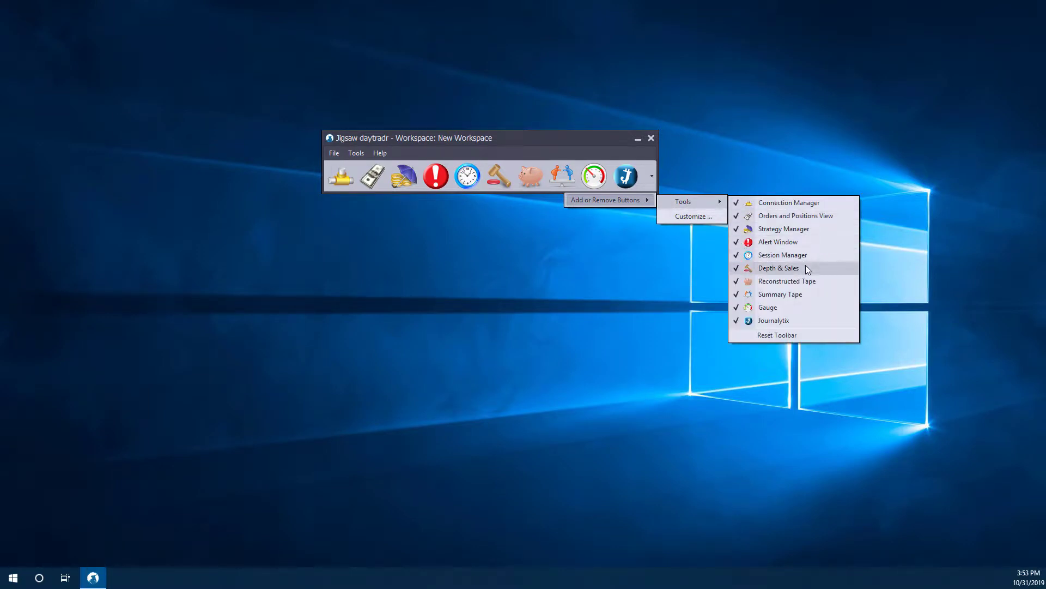
Start a new Depth & Sales ladder and stay on the Futures symbol search form.
left_click(523, 137)
left_click_drag(523, 136, 547, 136)
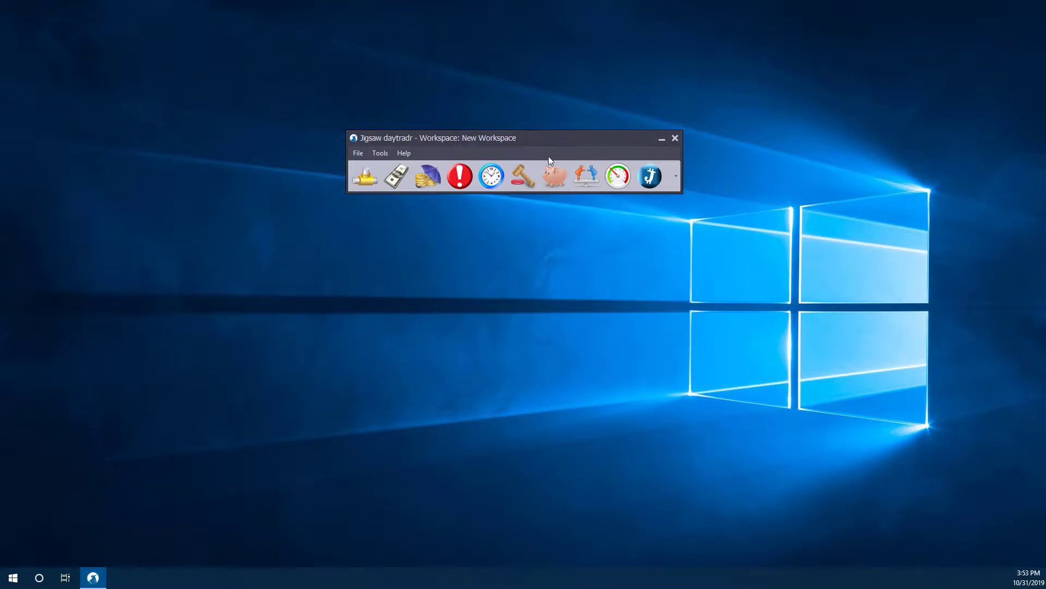
left_click(522, 182)
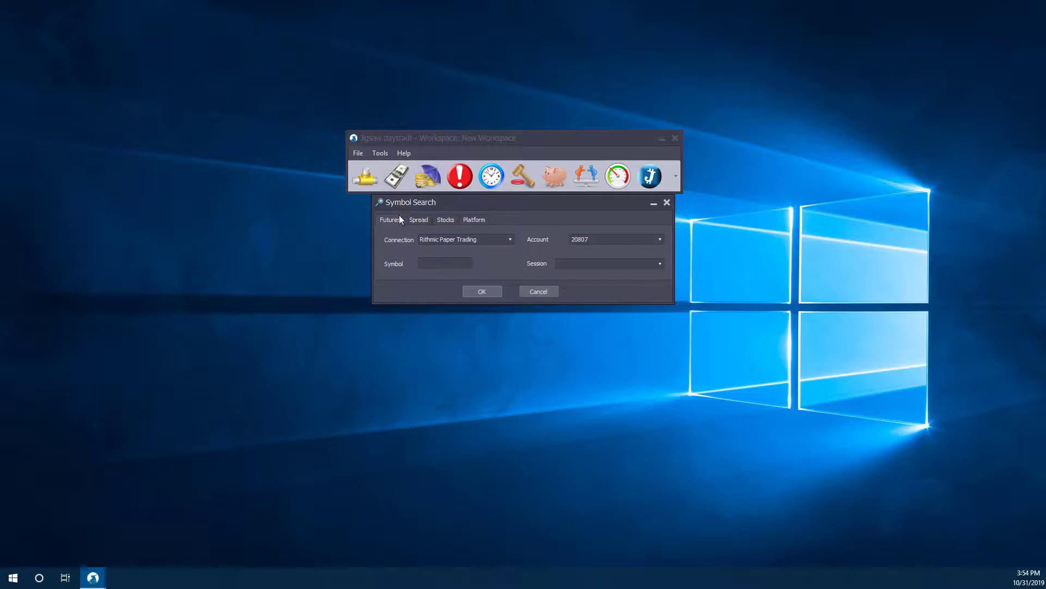
left_click(477, 221)
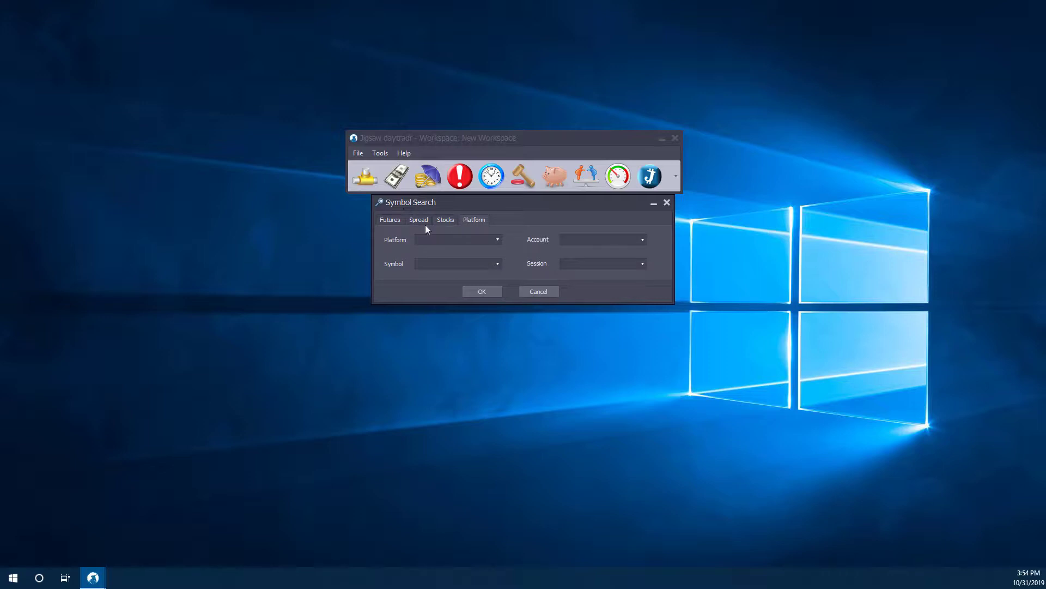
left_click(388, 222)
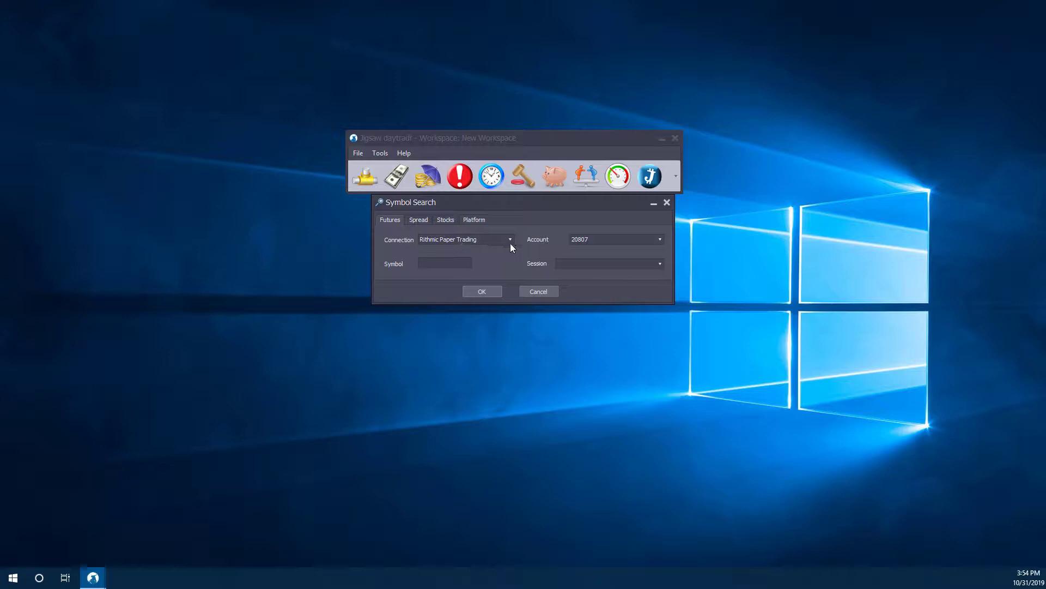
Pick the only trading account, search 'es' and choose the ESZ19 E-mini S&P 500 contract.
left_click(660, 240)
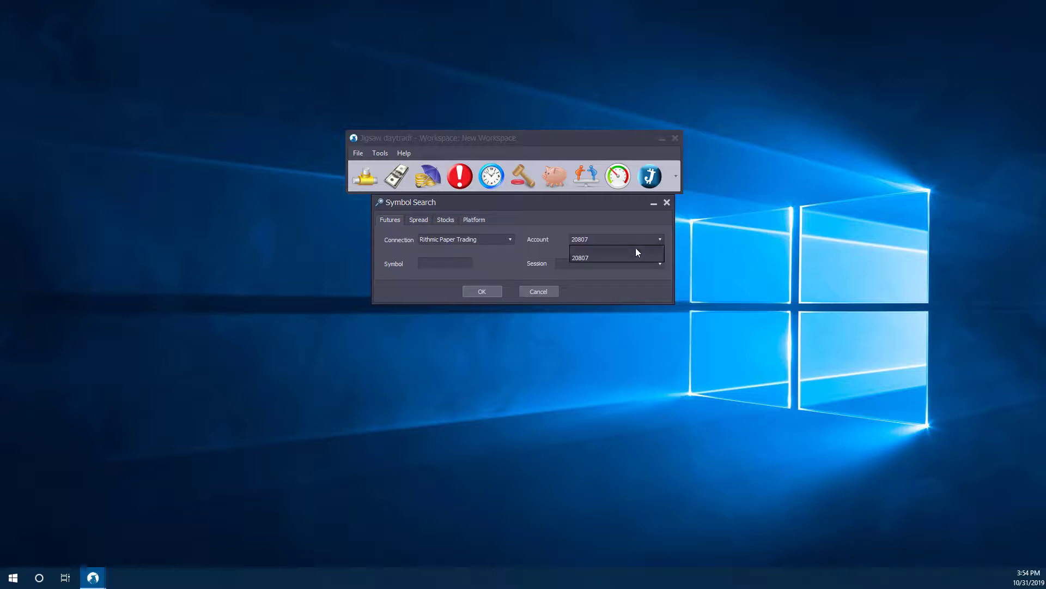
left_click(603, 261)
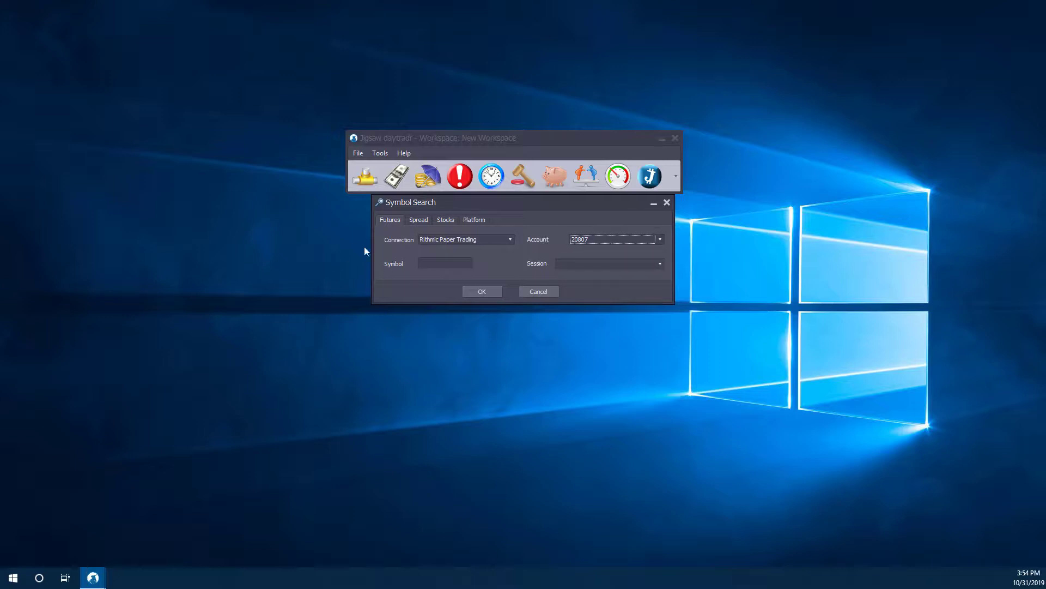
left_click(621, 263)
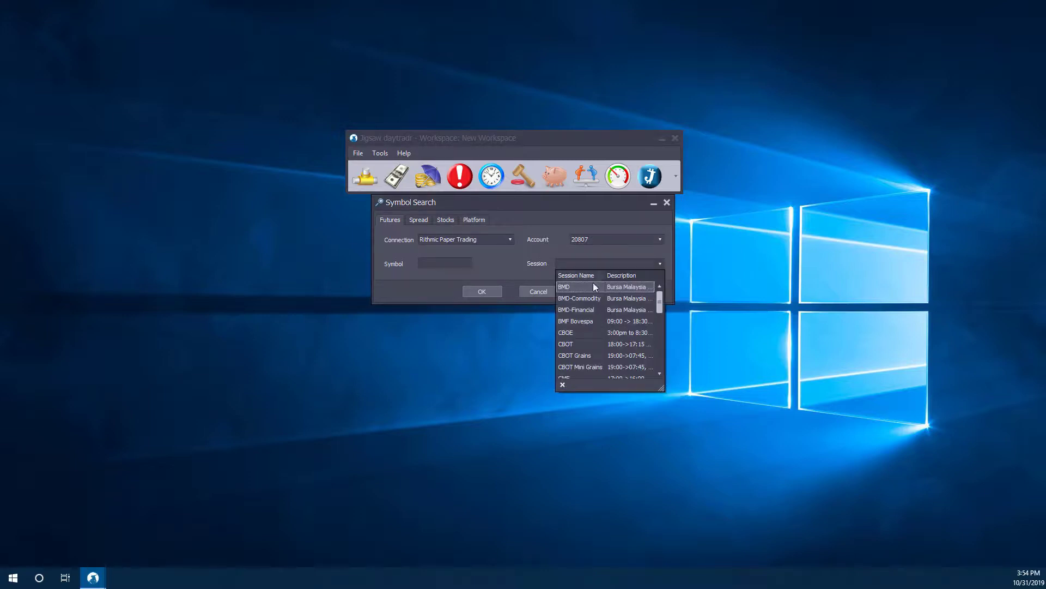
left_click(517, 284)
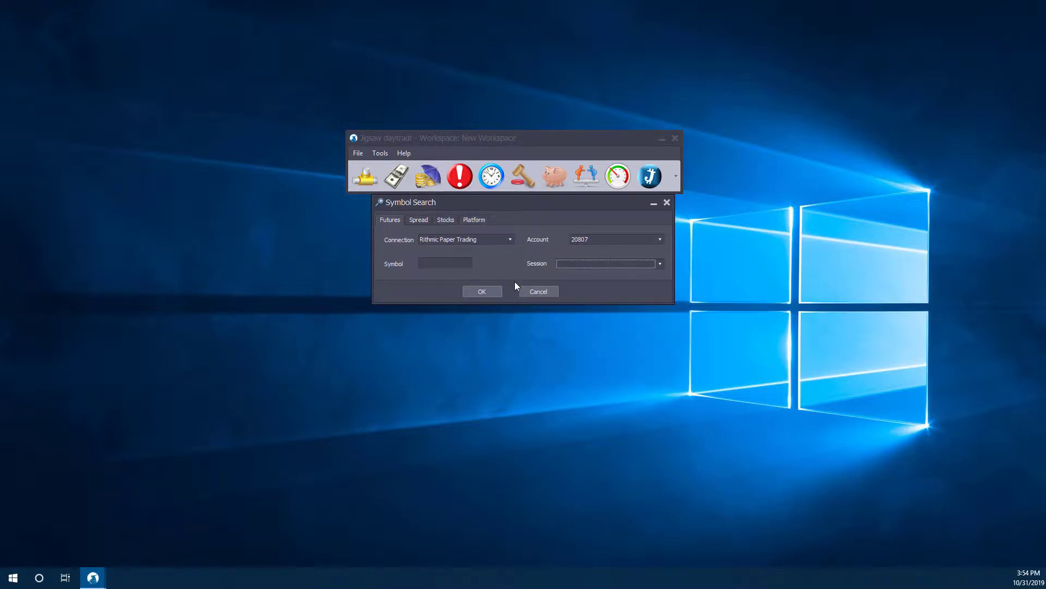
left_click(431, 262)
type("es")
left_click(455, 292)
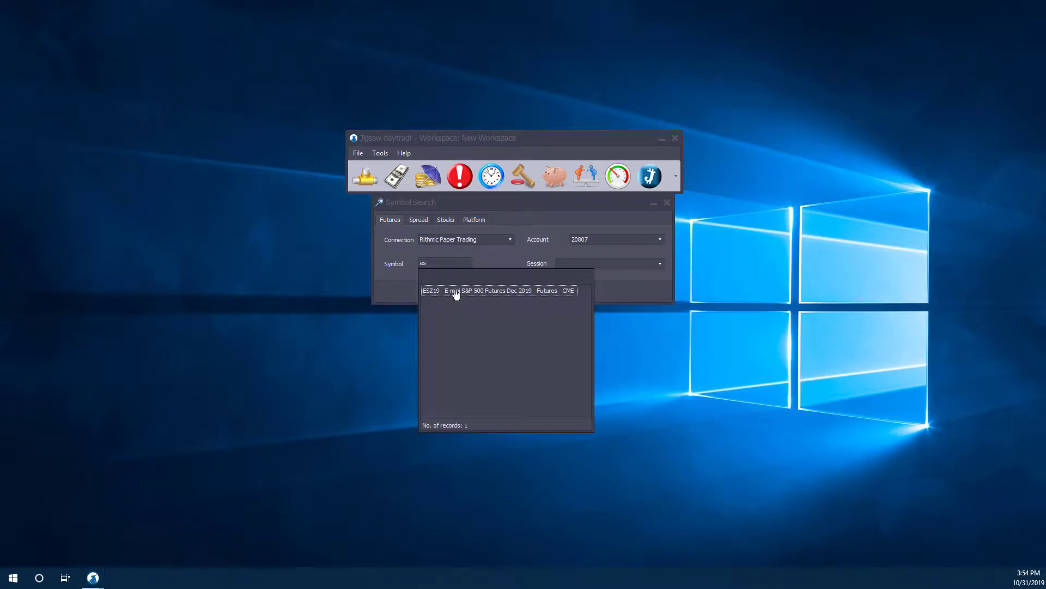
double_click(456, 293)
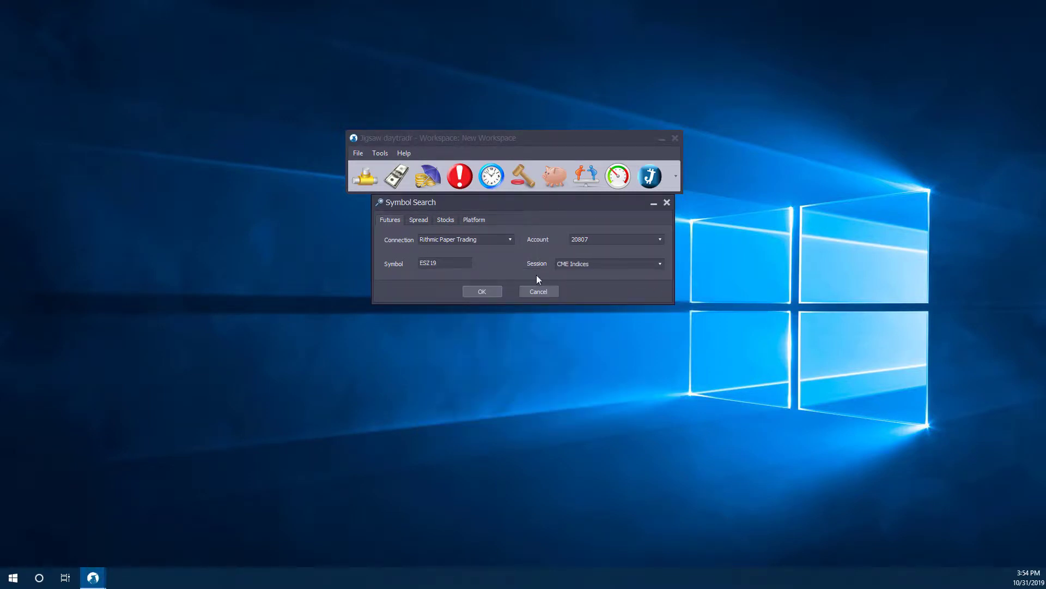
Open the ESZ19 ladder, move it to screen centre and stretch it taller.
left_click(494, 292)
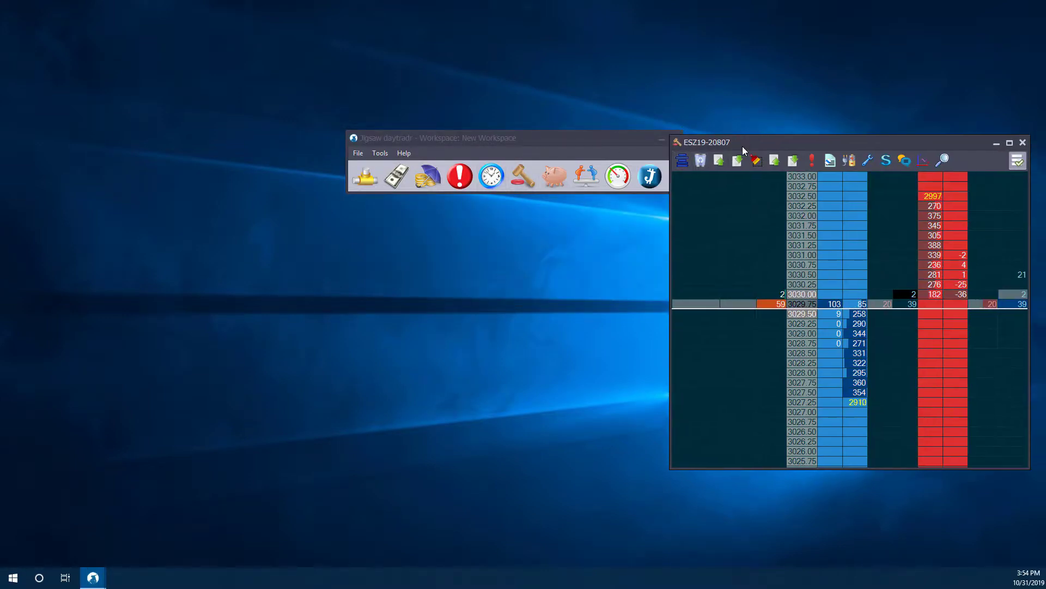
left_click_drag(757, 142, 742, 146)
left_click_drag(633, 135, 570, 147)
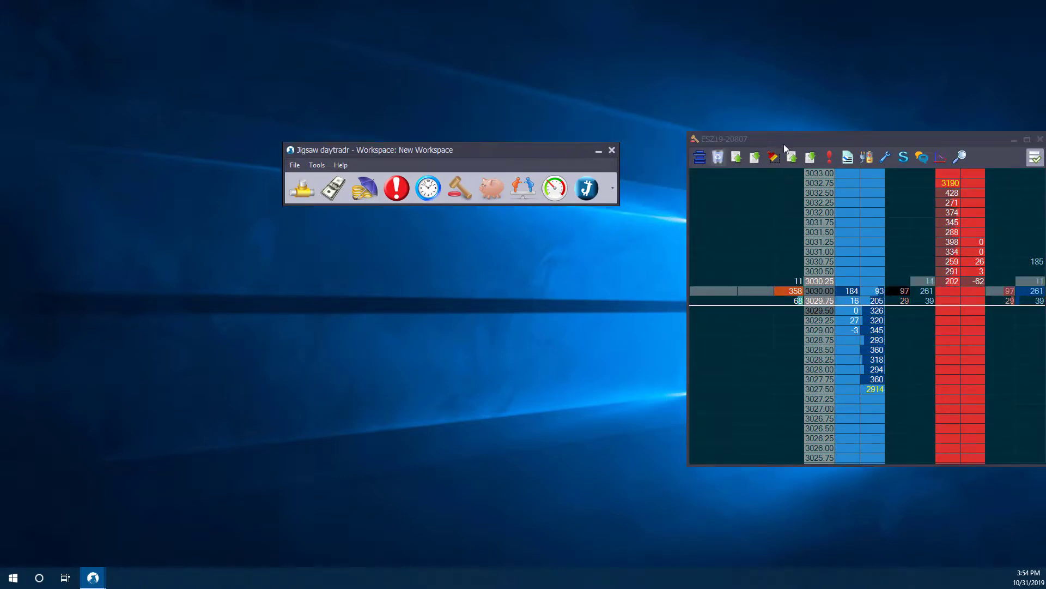
left_click_drag(773, 140, 396, 141)
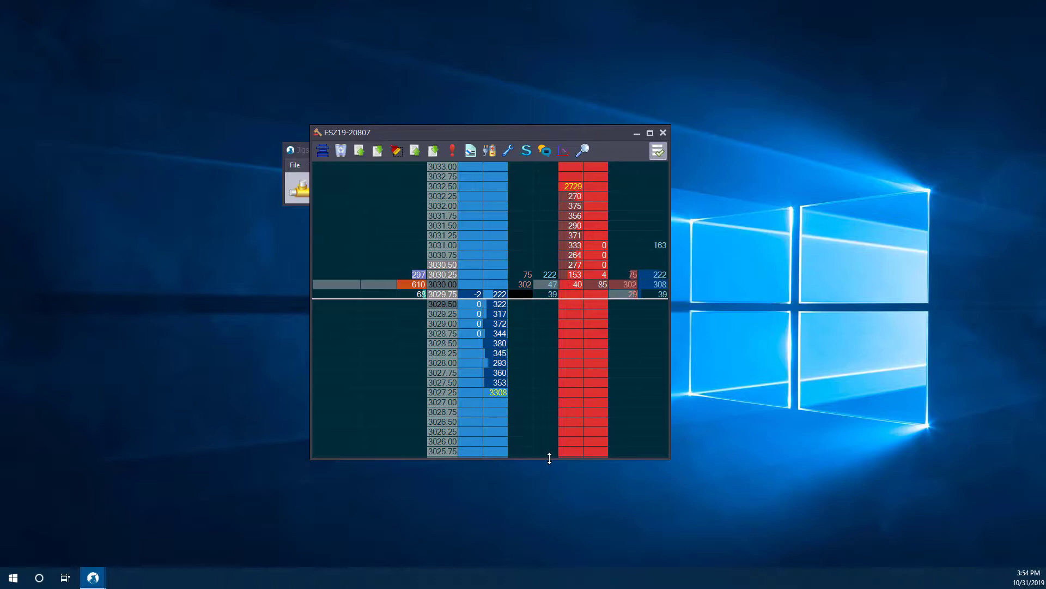
left_click_drag(547, 460, 541, 581)
left_click_drag(616, 133, 777, 34)
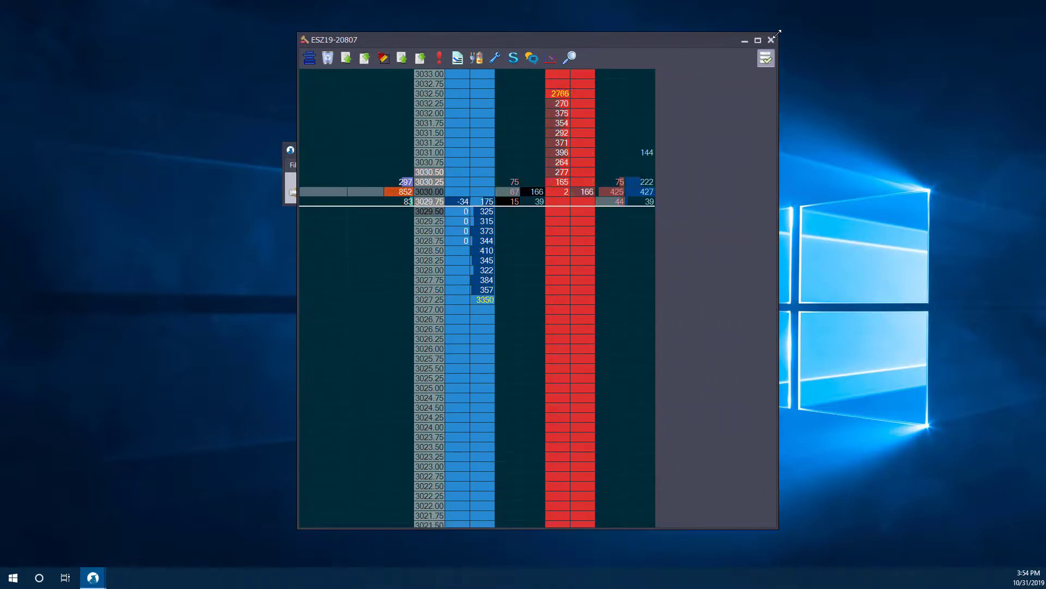
Collapse the ladder's empty side panel and leave order placing enabled.
left_click(766, 60)
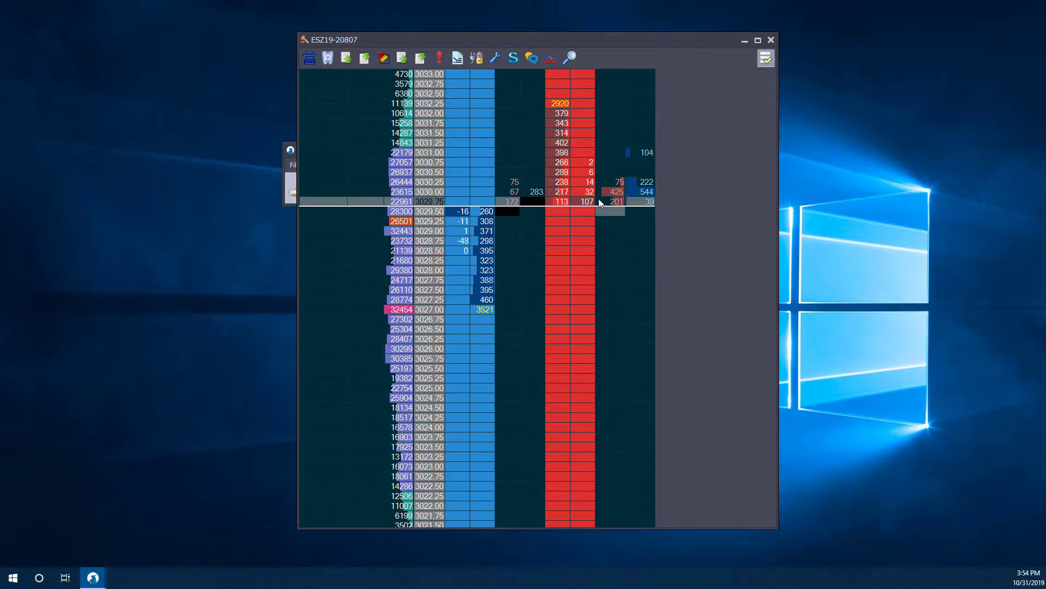
left_click(765, 58)
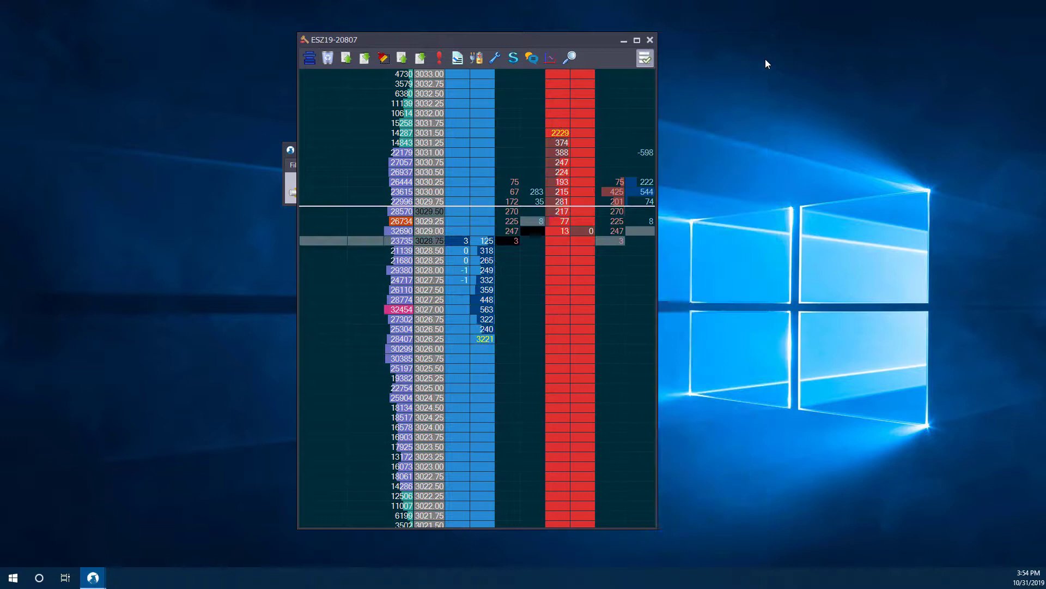
left_click(643, 61)
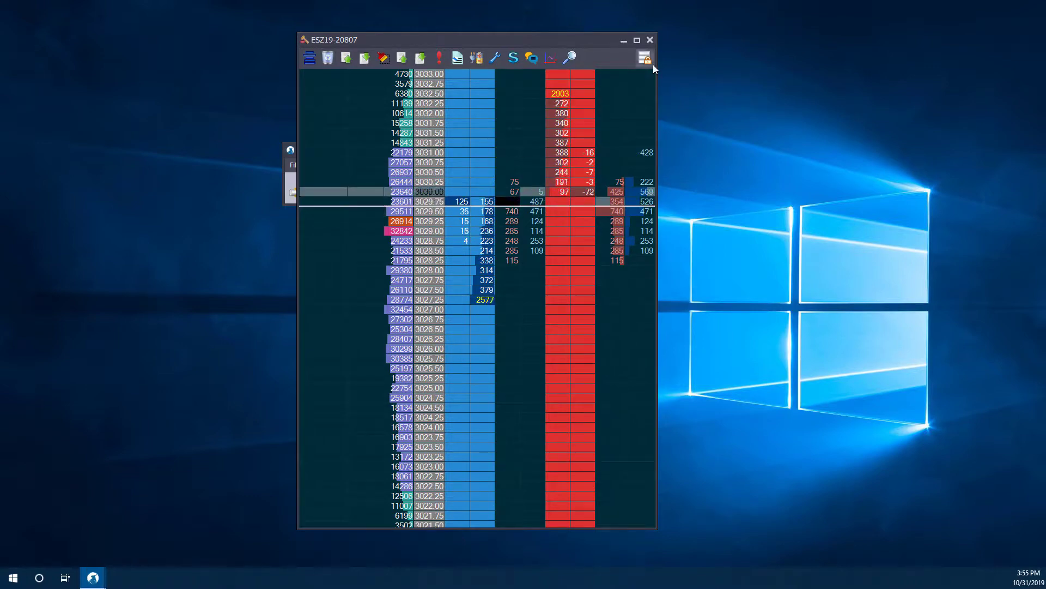
left_click(651, 64)
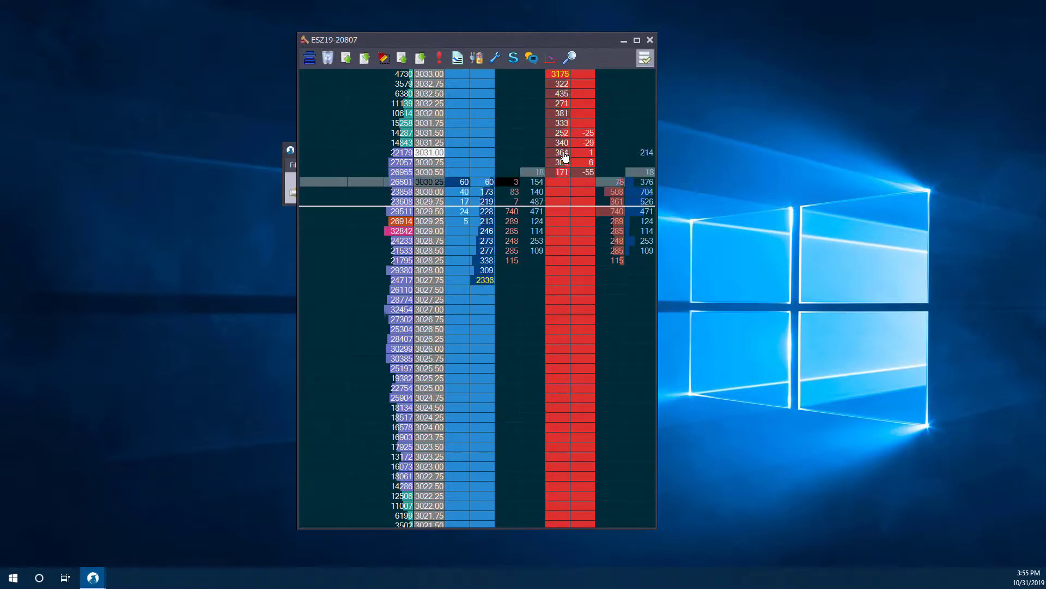
Rest a one-lot sell limit at 3032.75 and view it in Edit Order, cancelling without changes.
left_click(563, 145)
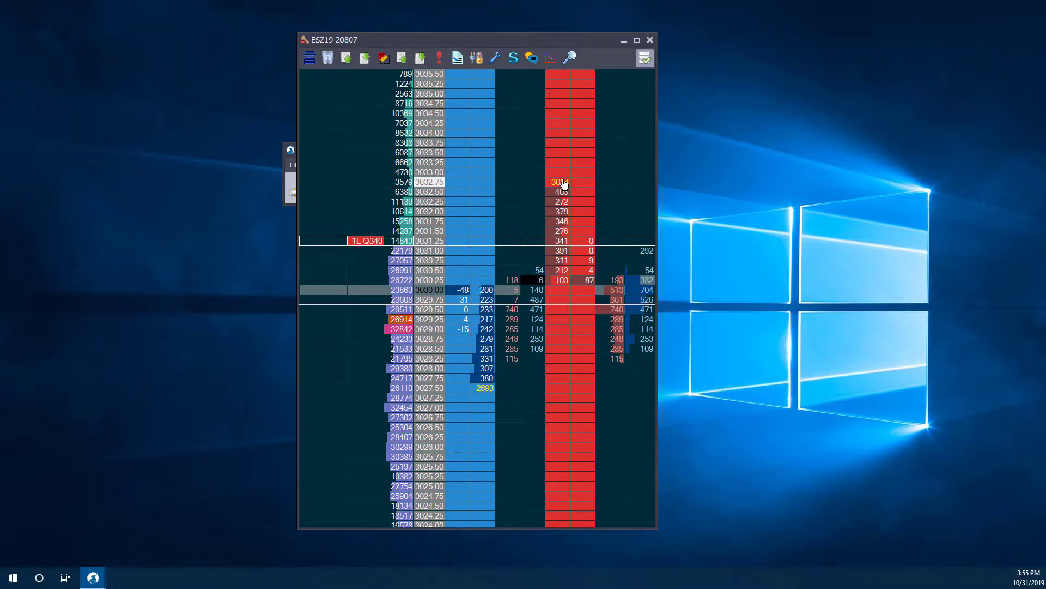
double_click(364, 240)
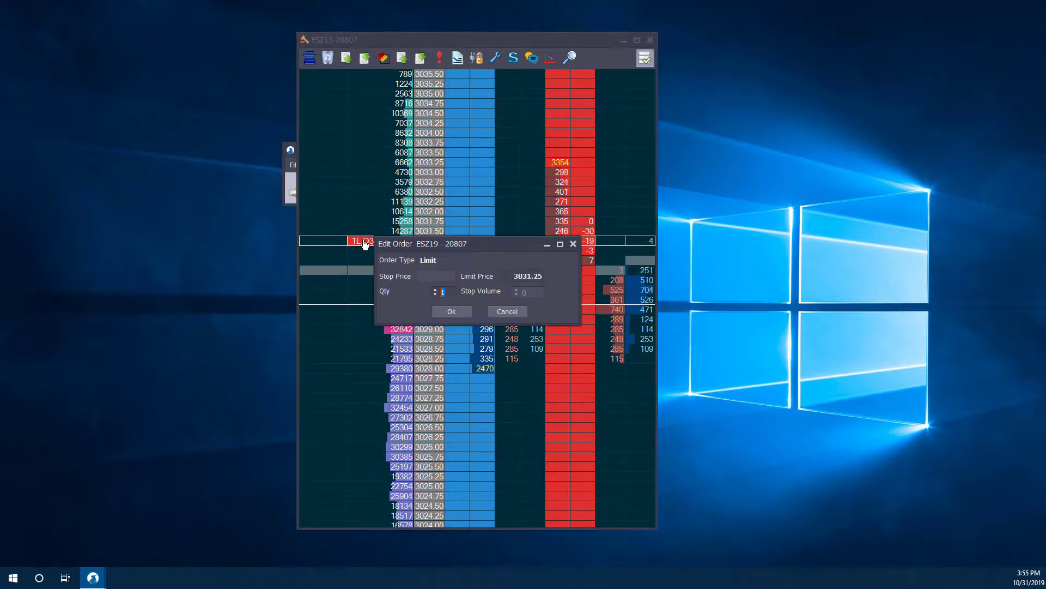
left_click(573, 246)
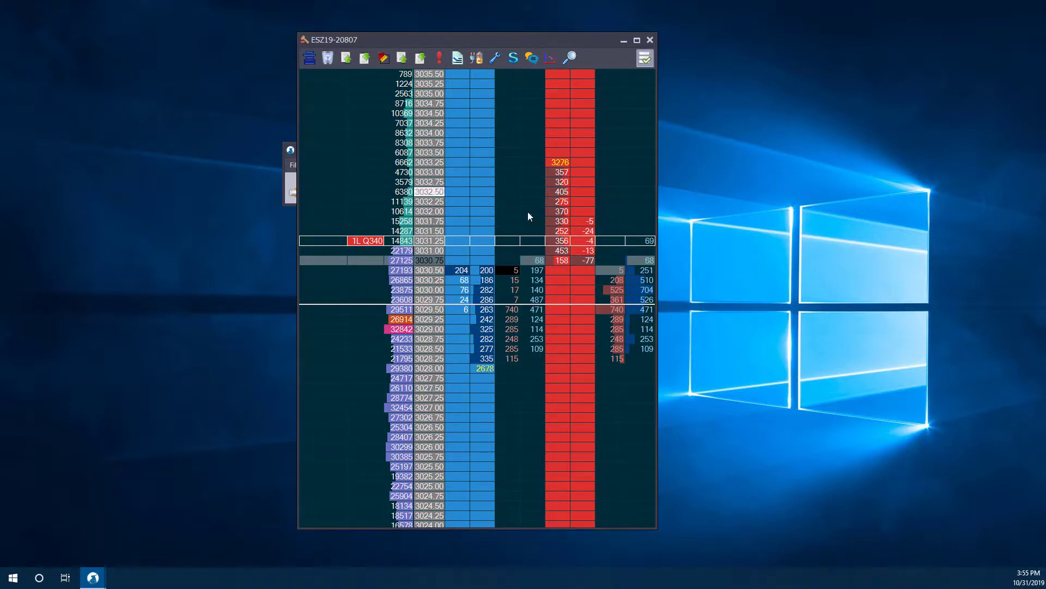
left_click(560, 184)
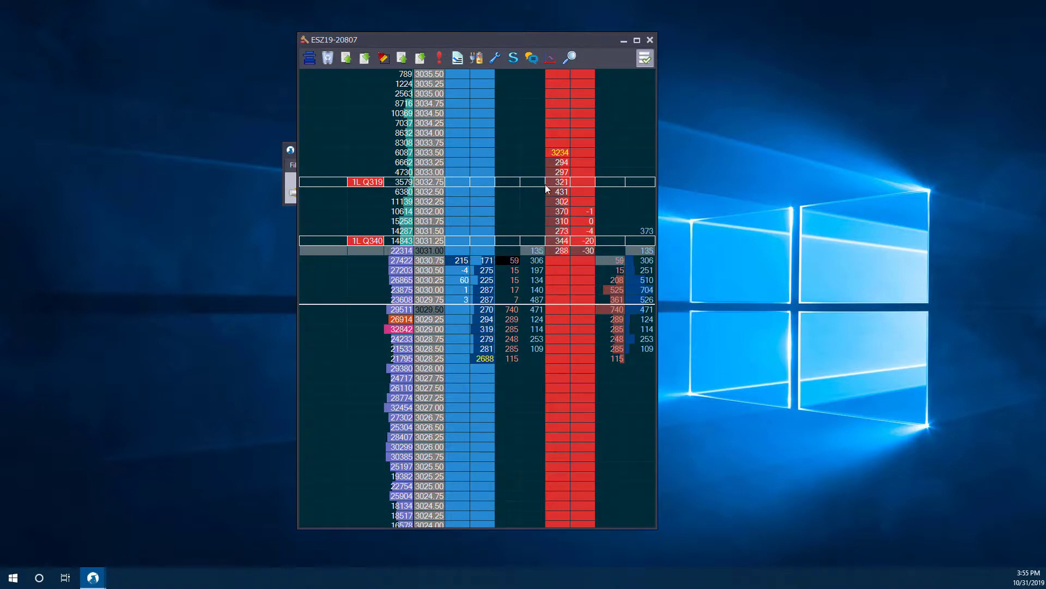
double_click(360, 182)
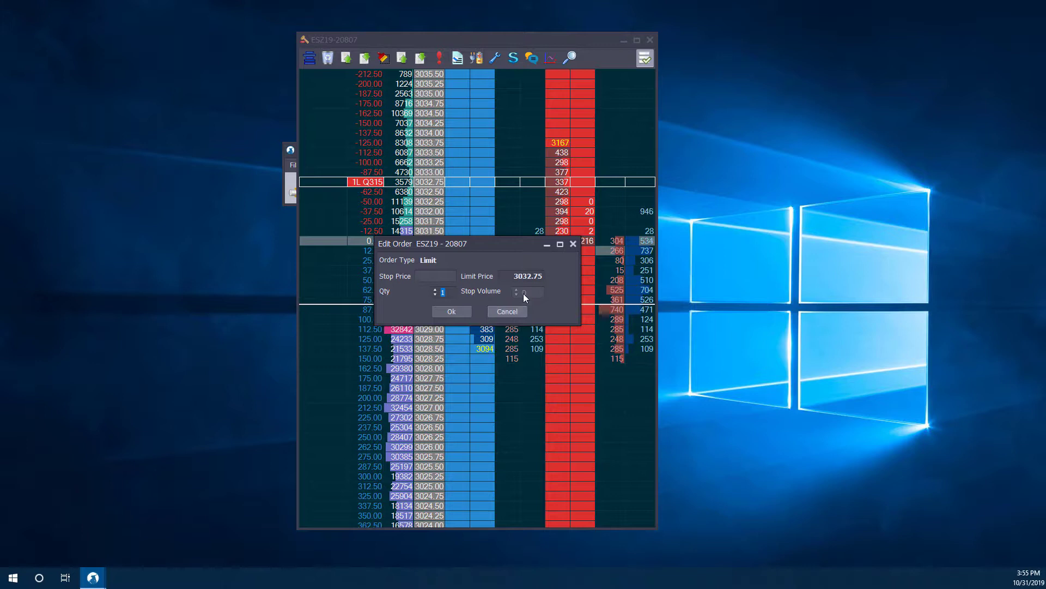
left_click(498, 312)
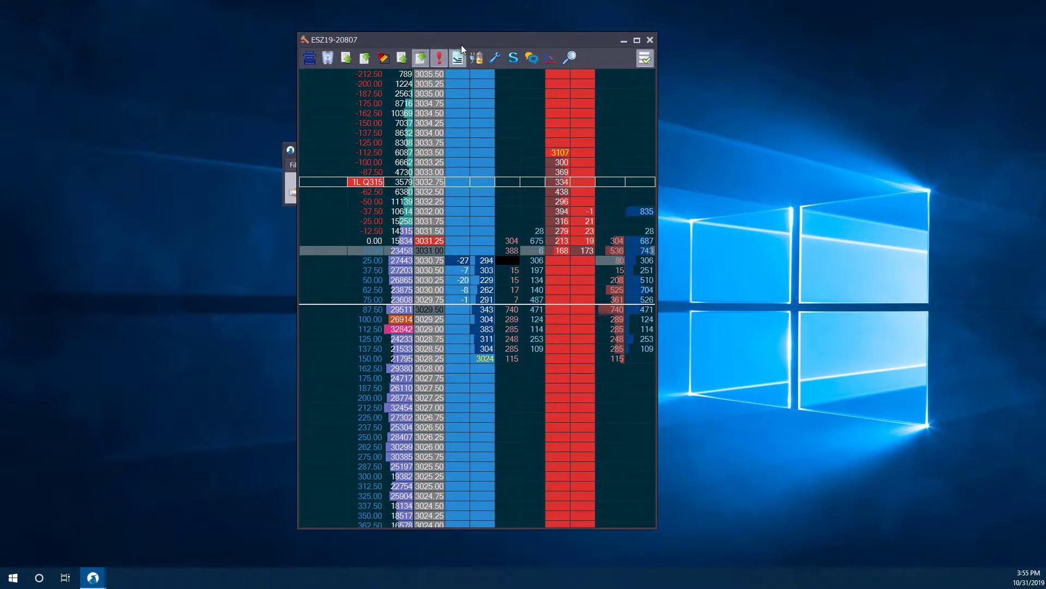
Re-centre the ladder and clear Total Trades, Trades Up, Trades Down, Current Trades and Volume Profile.
left_click(314, 60)
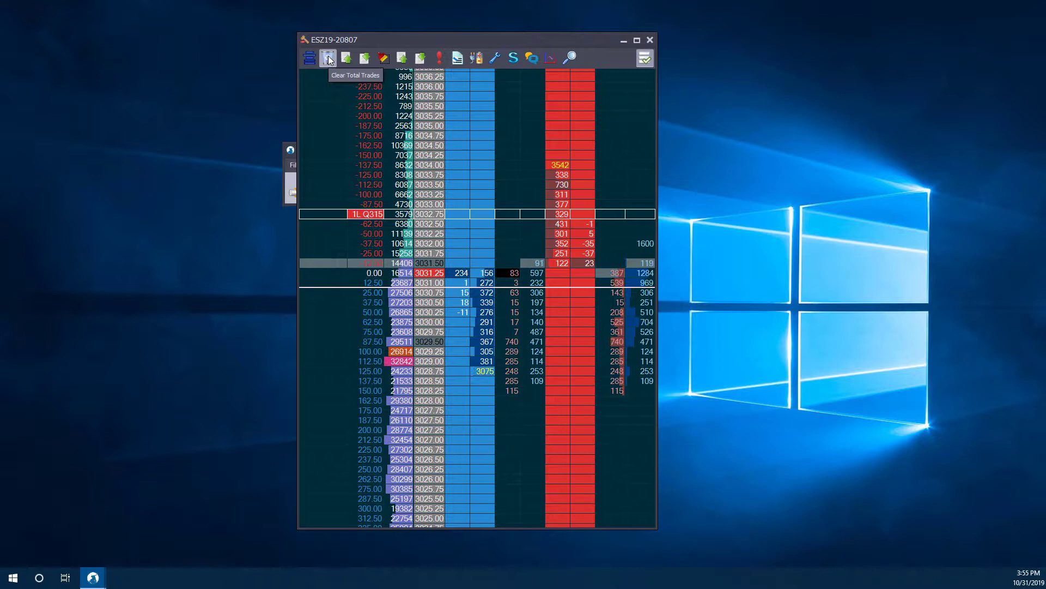
left_click(328, 59)
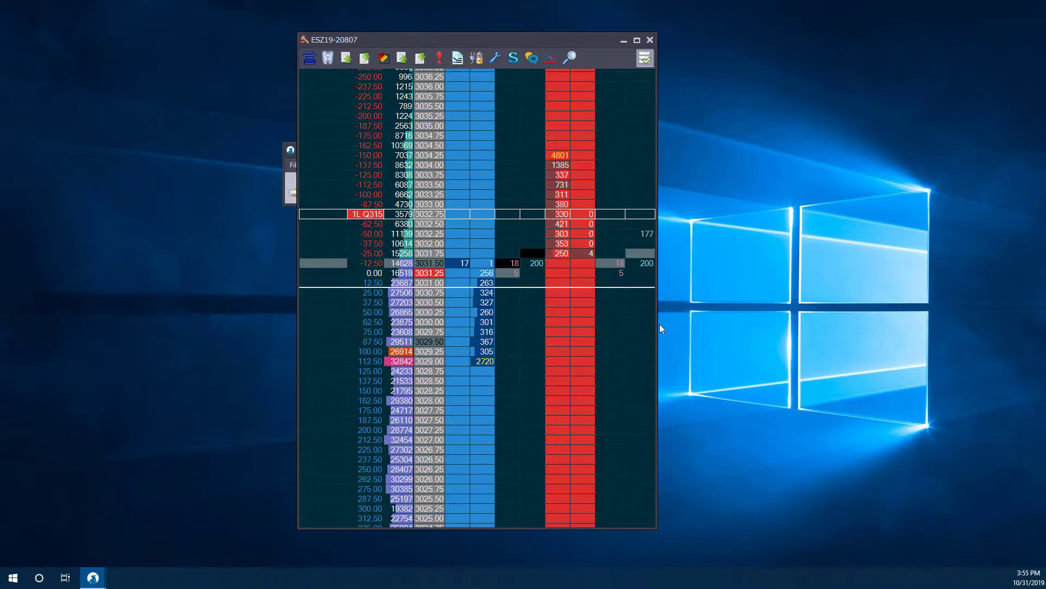
left_click(349, 56)
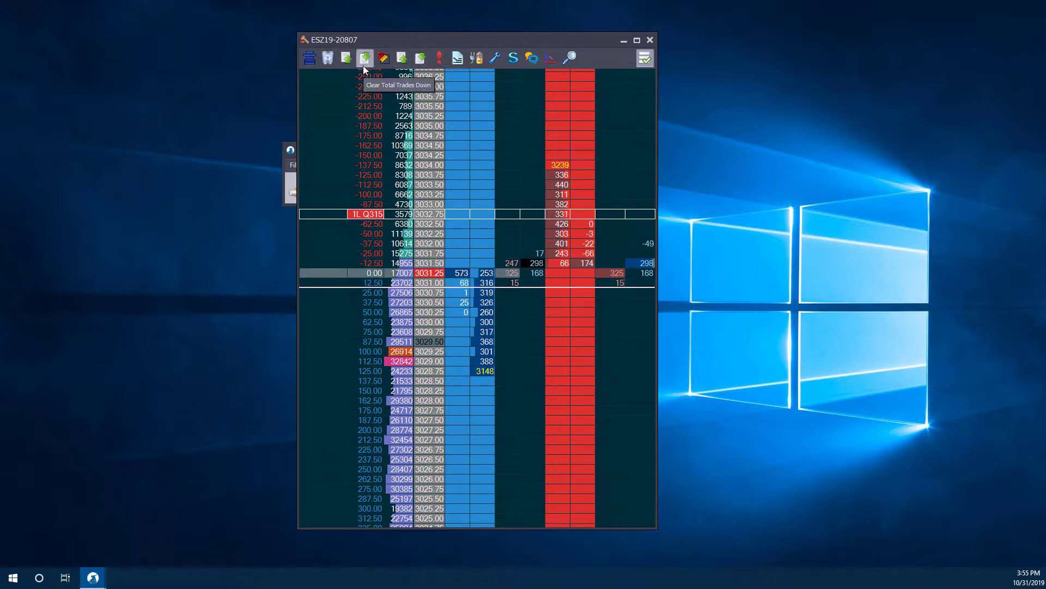
left_click(364, 65)
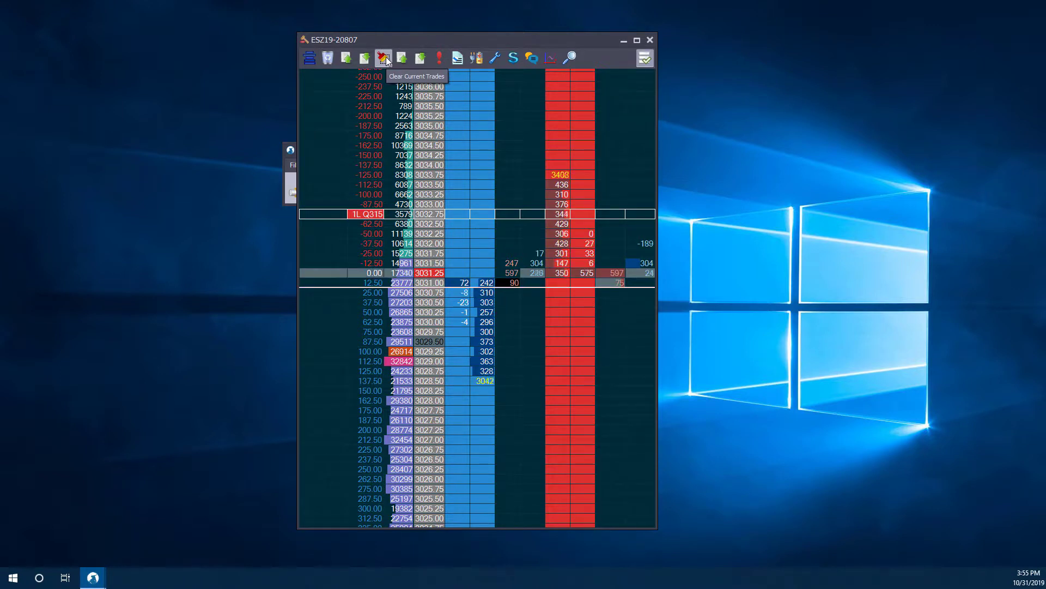
left_click(385, 58)
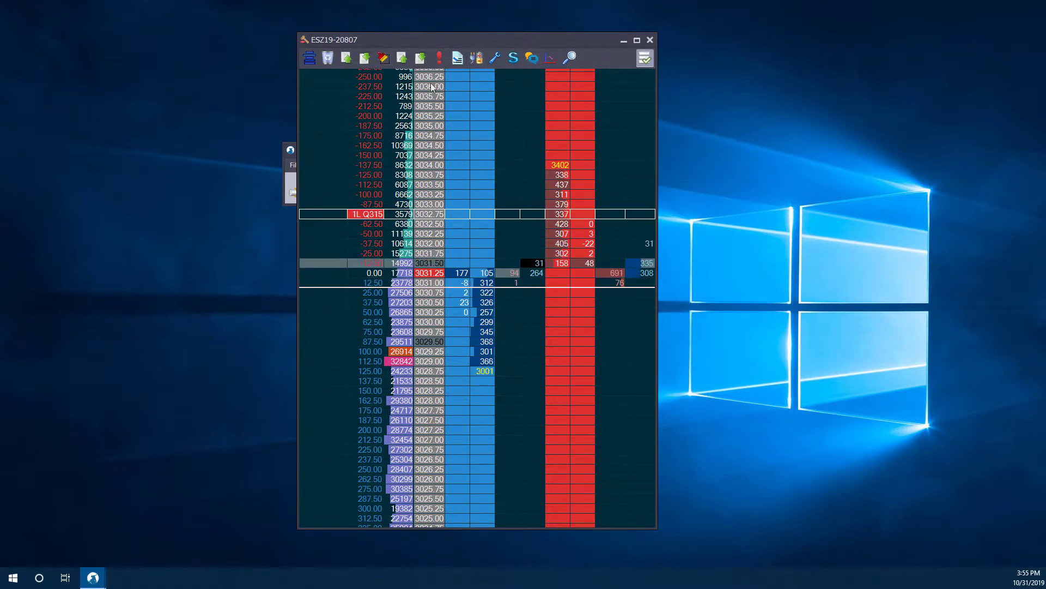
left_click(403, 59)
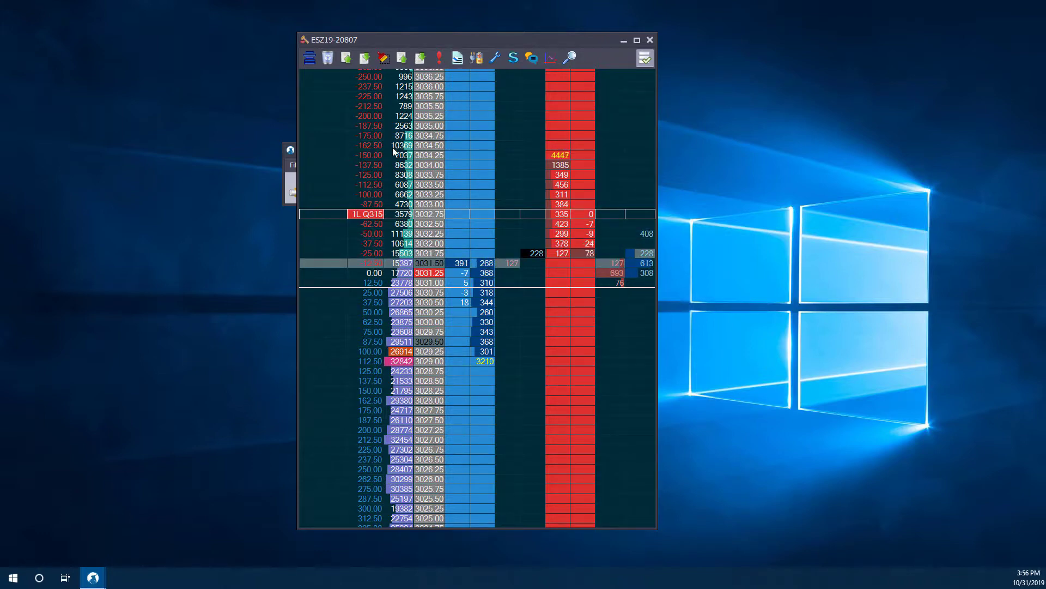
scroll(387, 138, "up", 5)
scroll(387, 137, "down", 3)
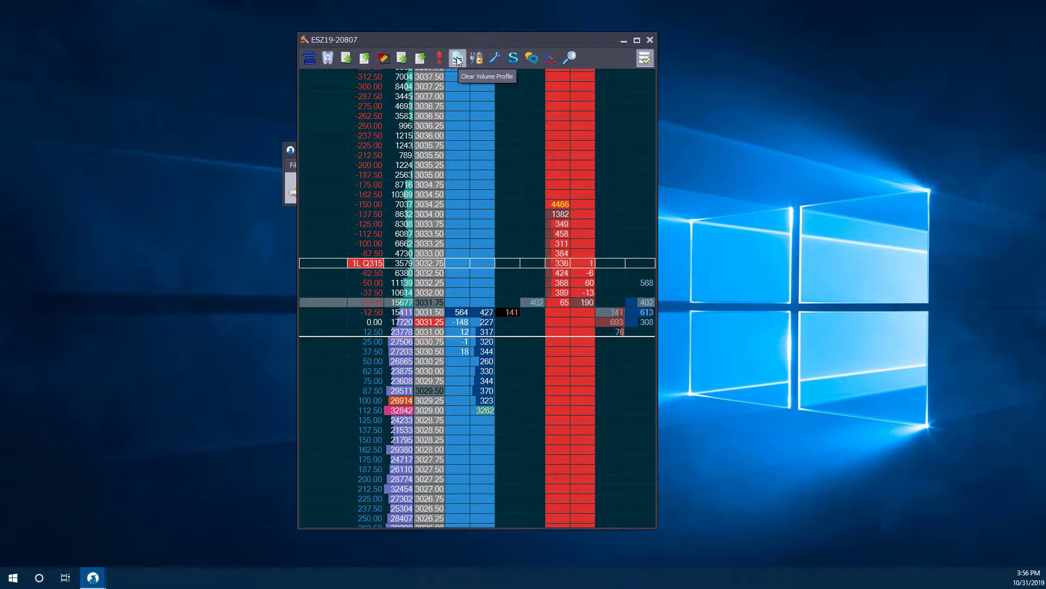
left_click(476, 57)
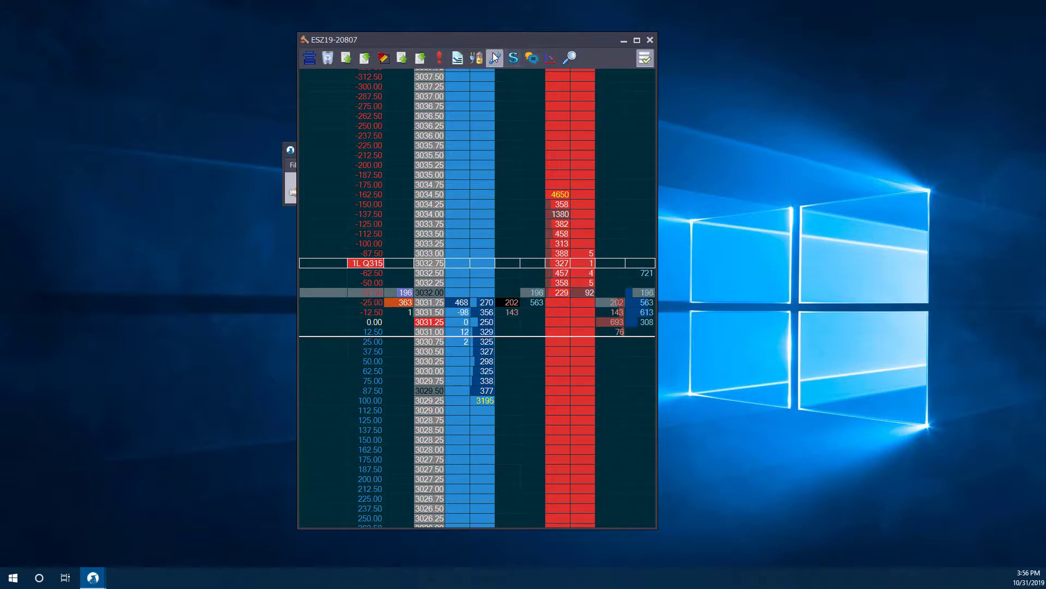
left_click(478, 57)
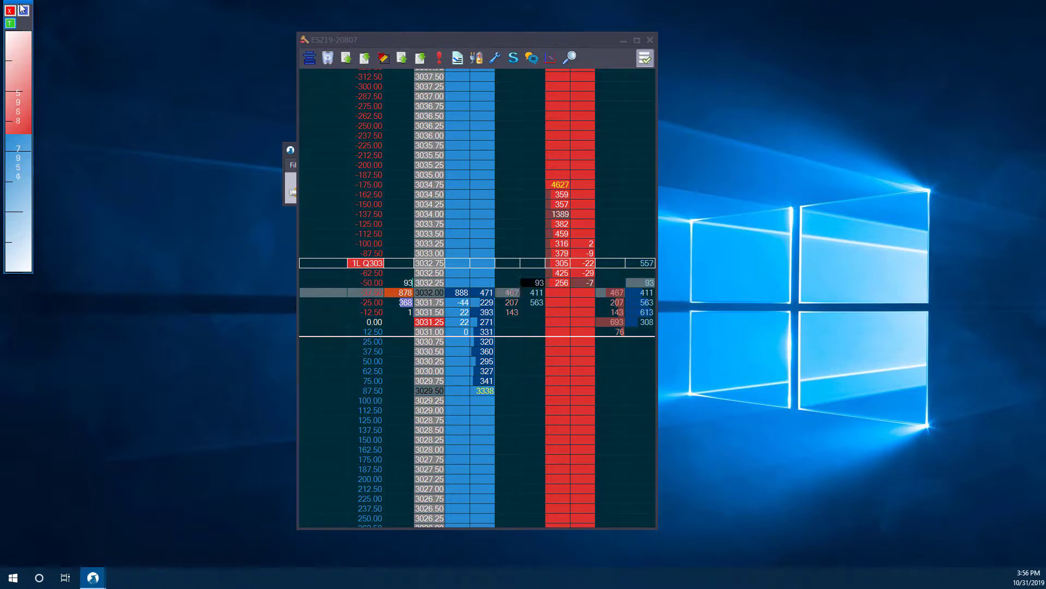
left_click_drag(11, 2, 13, 5)
left_click_drag(29, 47, 162, 141)
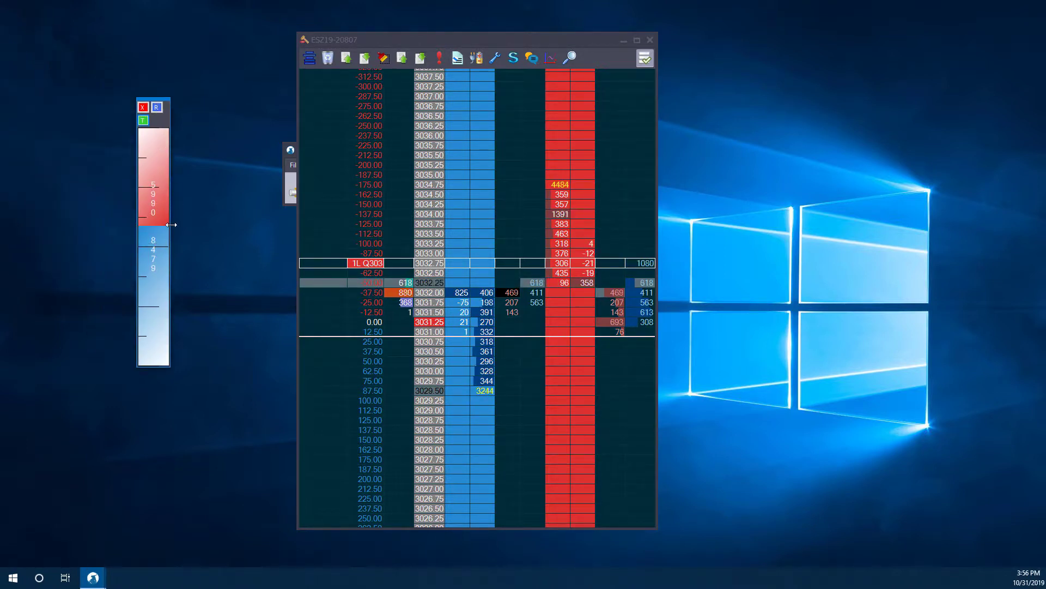
left_click_drag(172, 264, 215, 263)
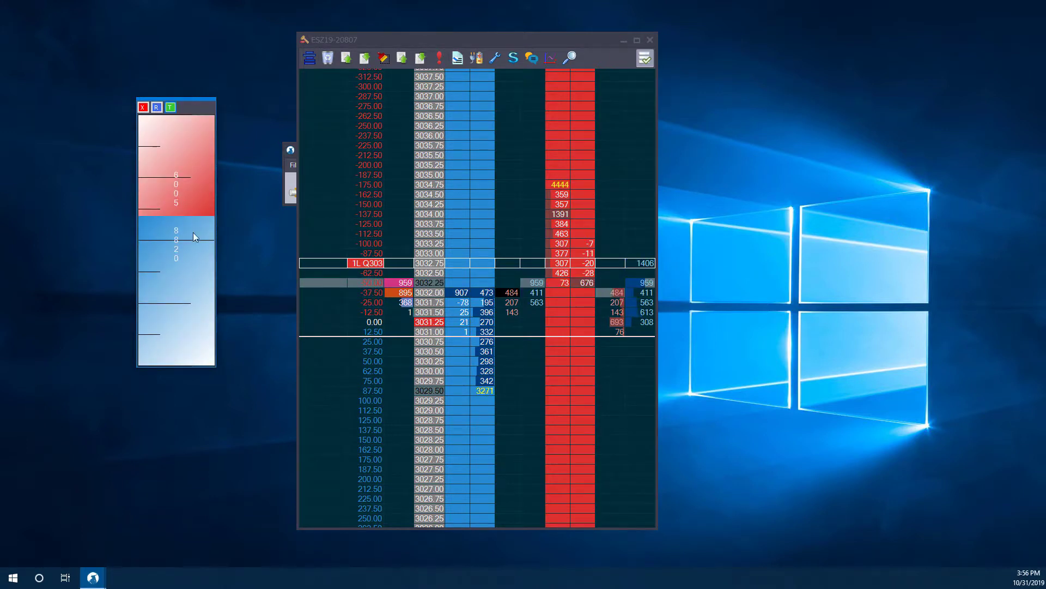
left_click(161, 108)
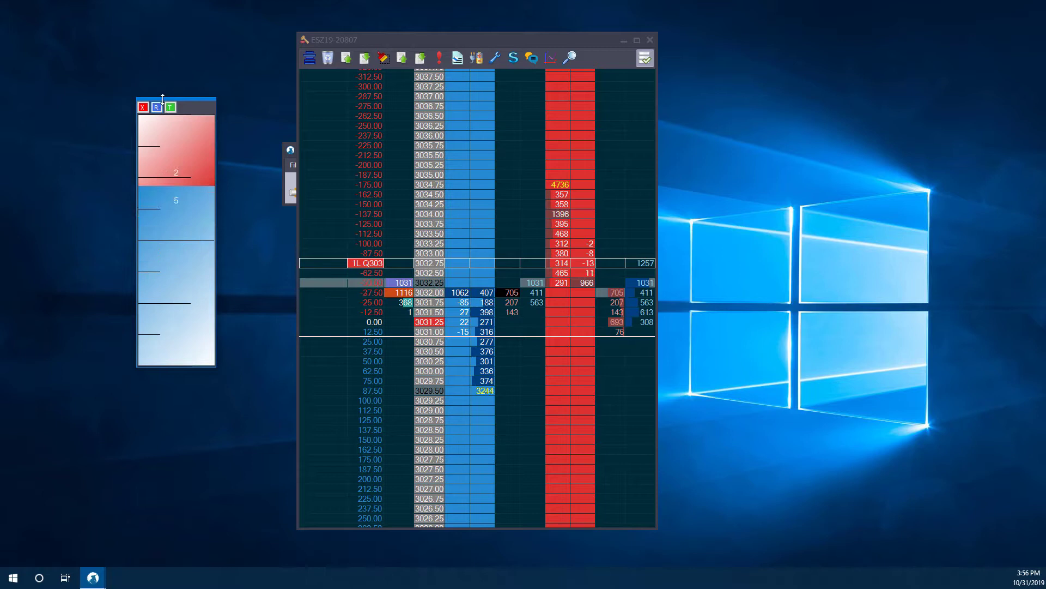
left_click(171, 108)
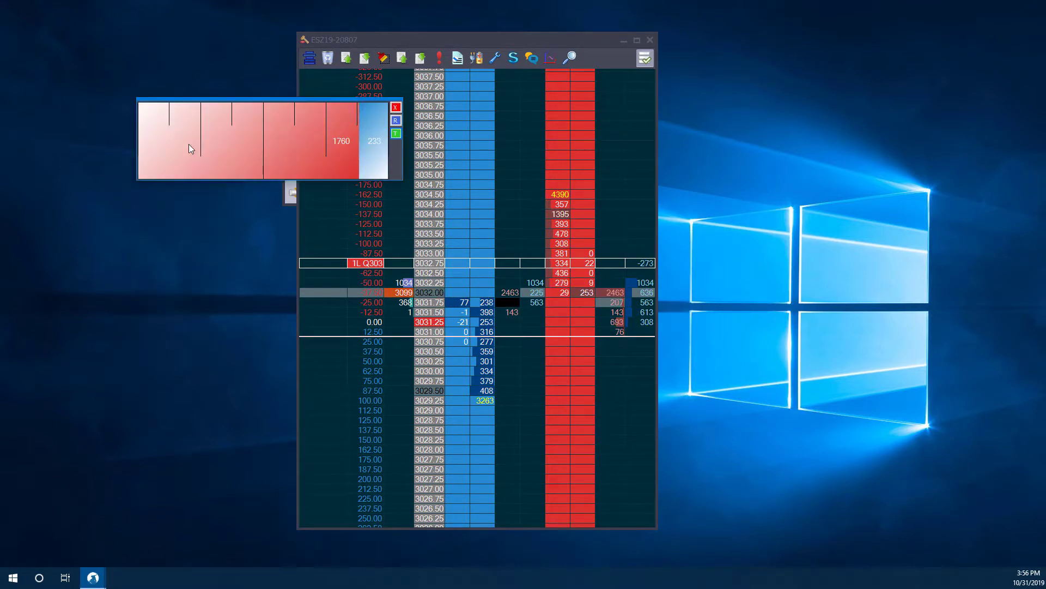
left_click(395, 108)
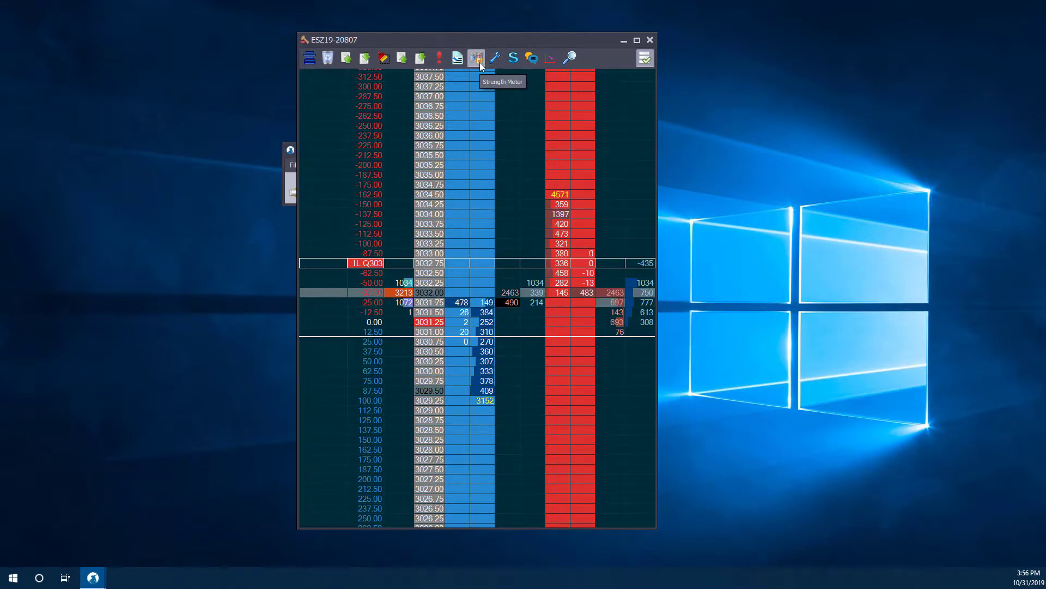
Open the ESZ19 order-entry panel beside the ladder and flatten the short with FLAT.
left_click(513, 59)
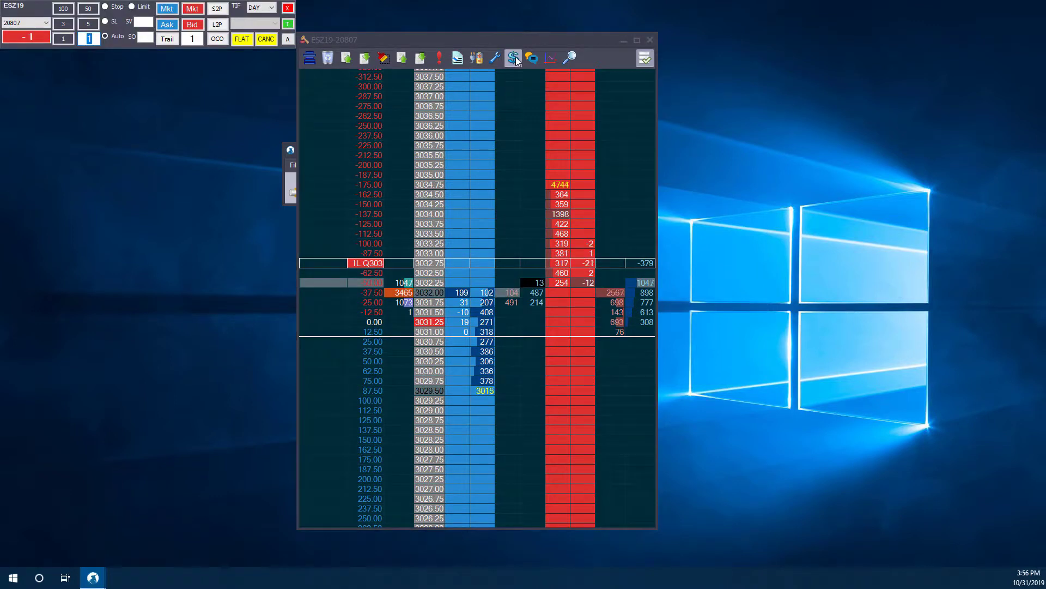
left_click_drag(501, 38, 583, 58)
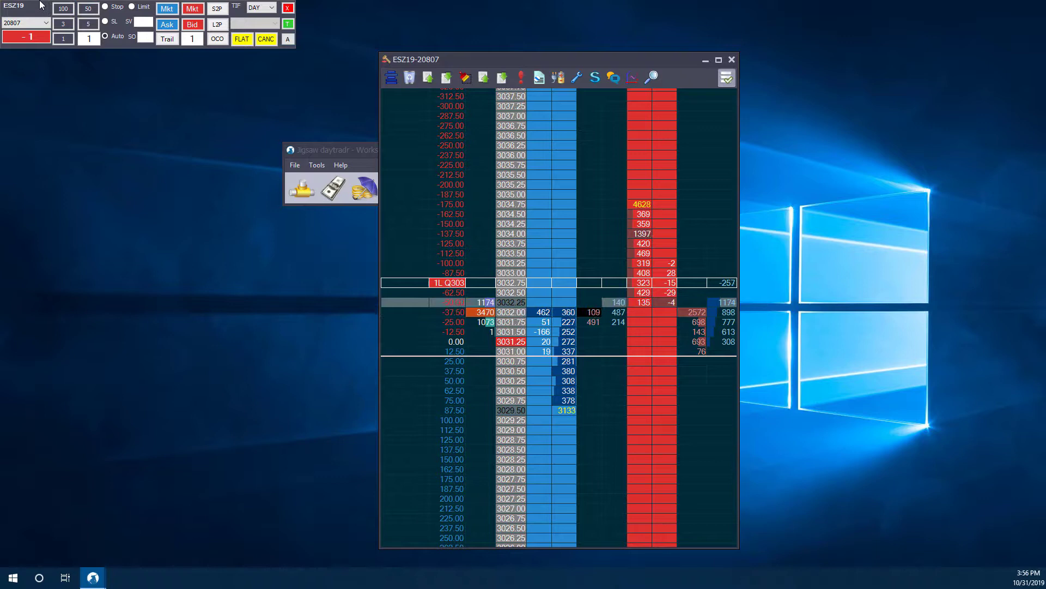
left_click_drag(39, 6, 85, 178)
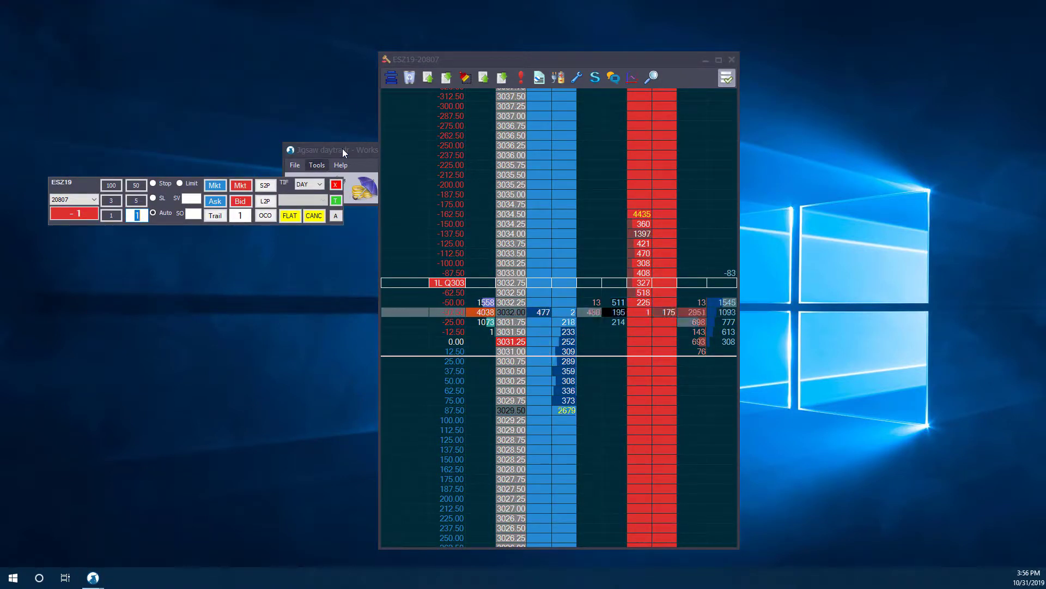
left_click_drag(342, 148, 702, 274)
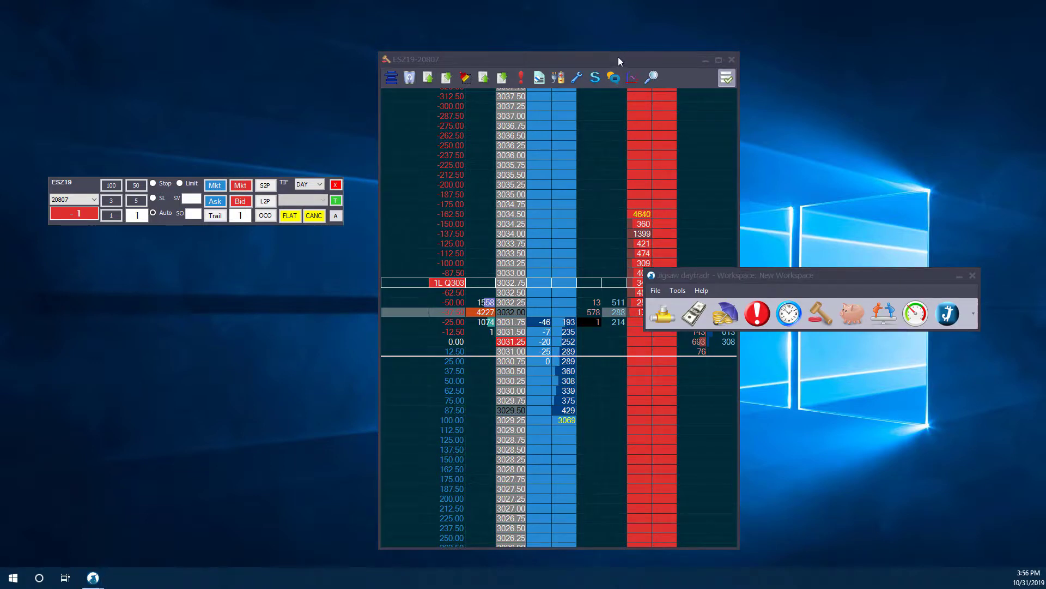
left_click(618, 58)
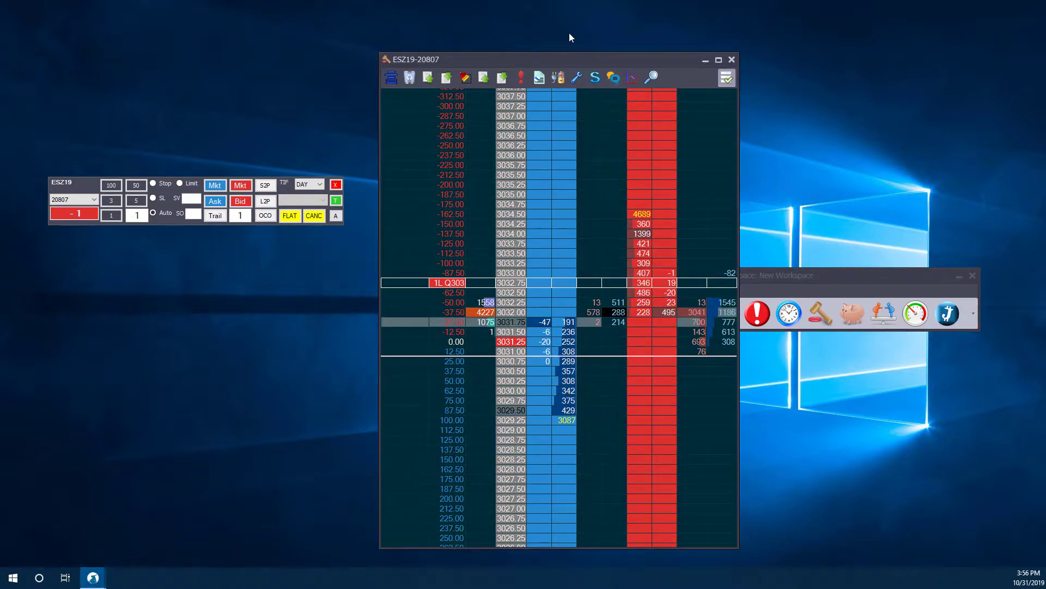
left_click(297, 215)
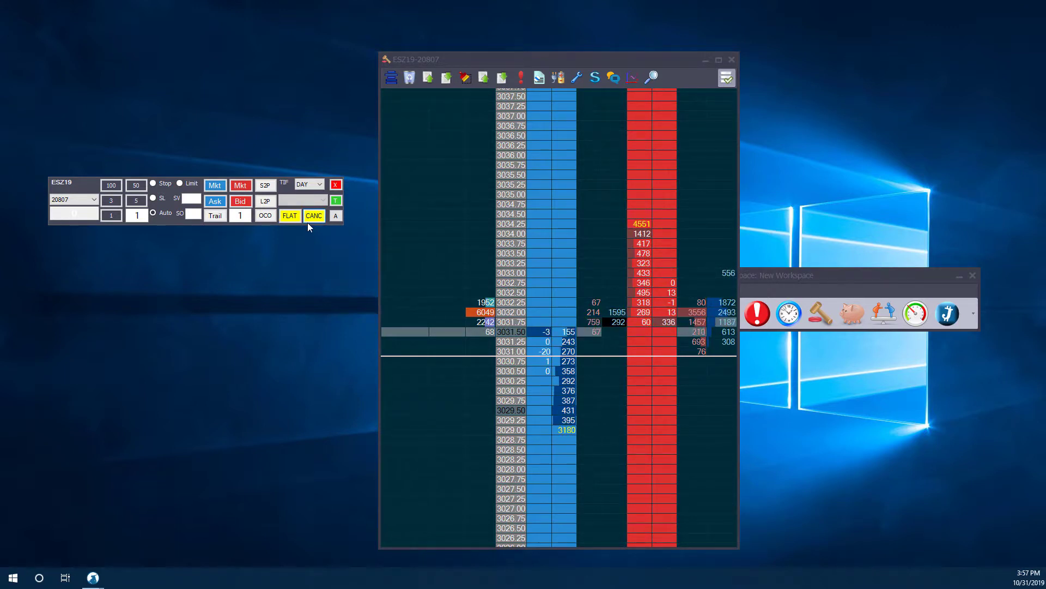
Keep the existing account, bring the windows forward and set the order quantity to 1.
left_click(82, 200)
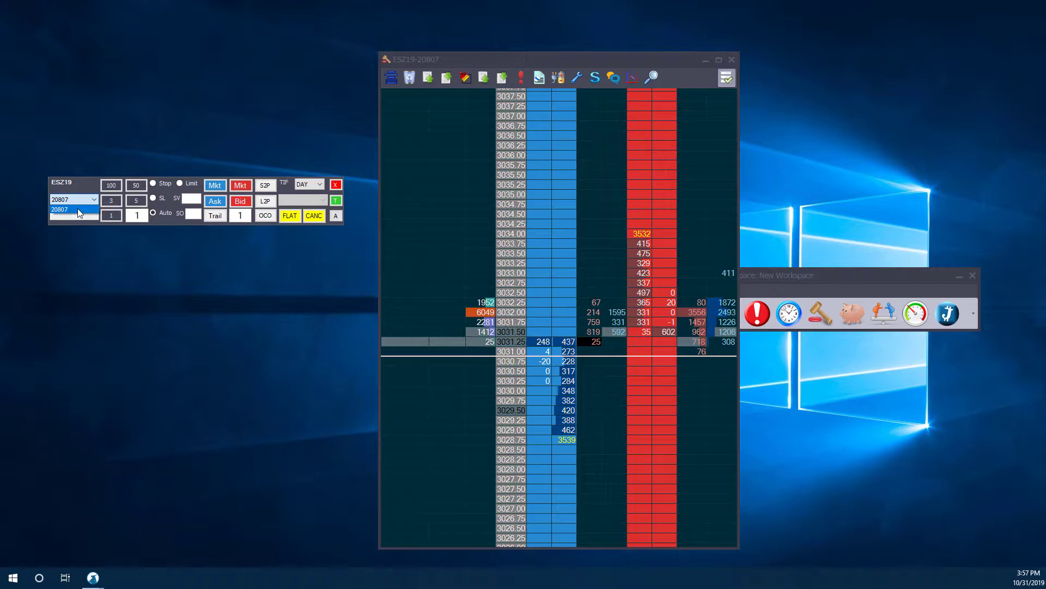
left_click(78, 208)
left_click(843, 284)
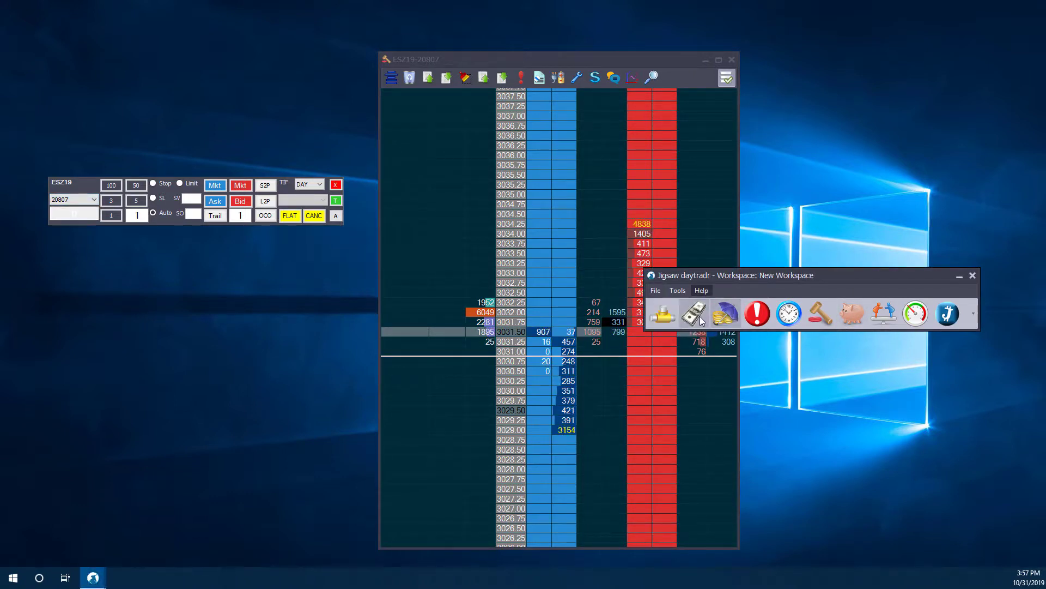
left_click(620, 59)
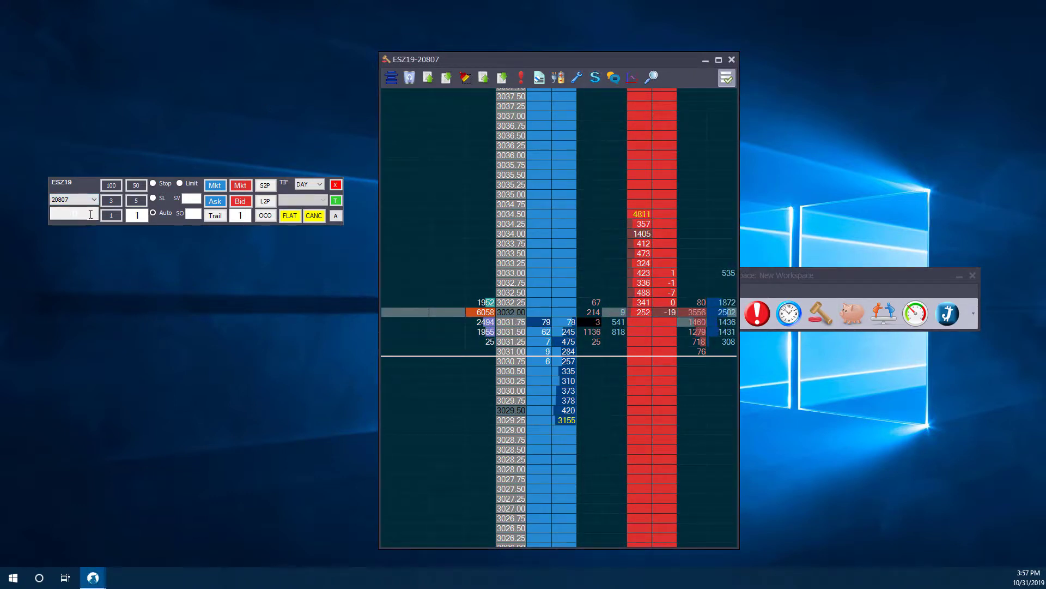
left_click(73, 215)
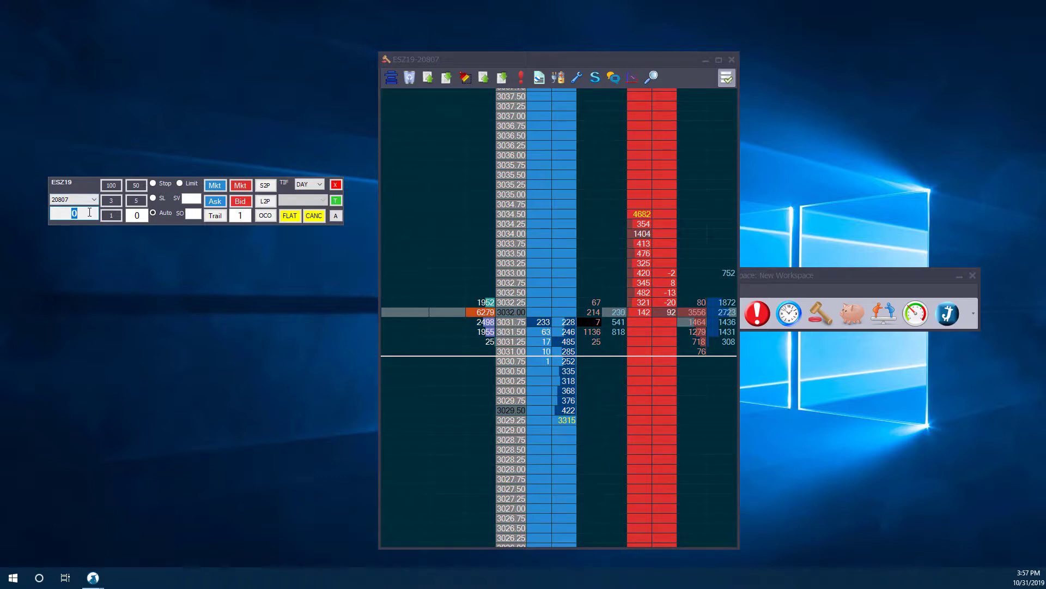
left_click(111, 215)
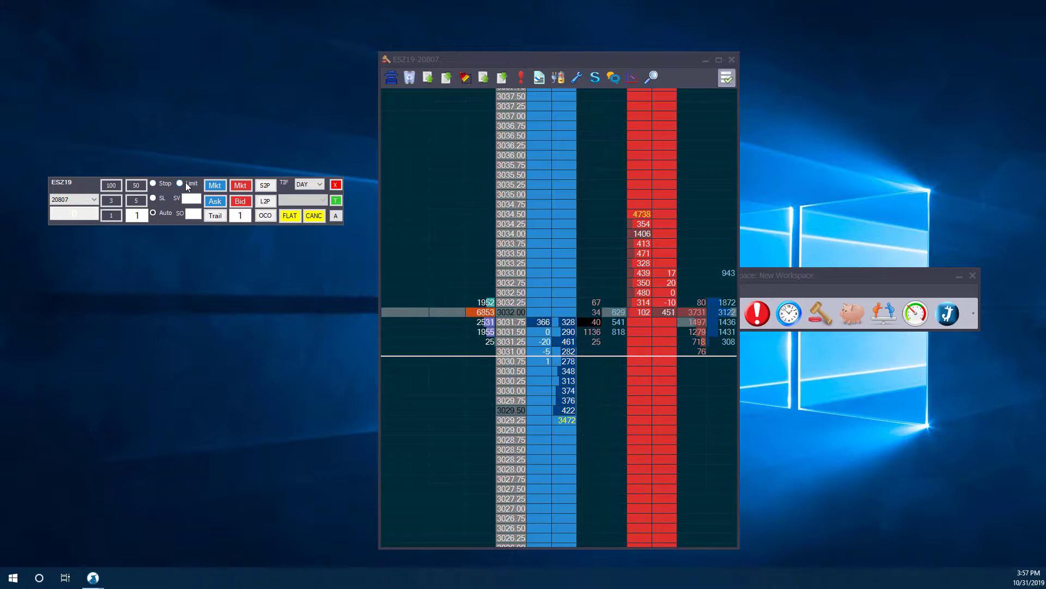
Try the Stop, SL and Auto options, then set time in force to GTC instead of DAY.
left_click(152, 184)
left_click(163, 200)
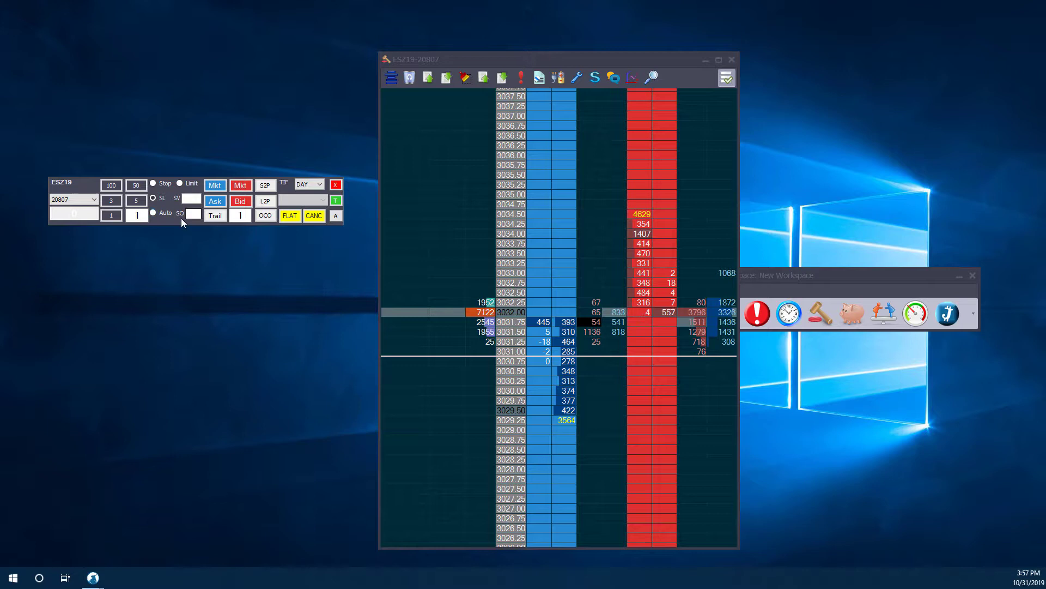
left_click(154, 213)
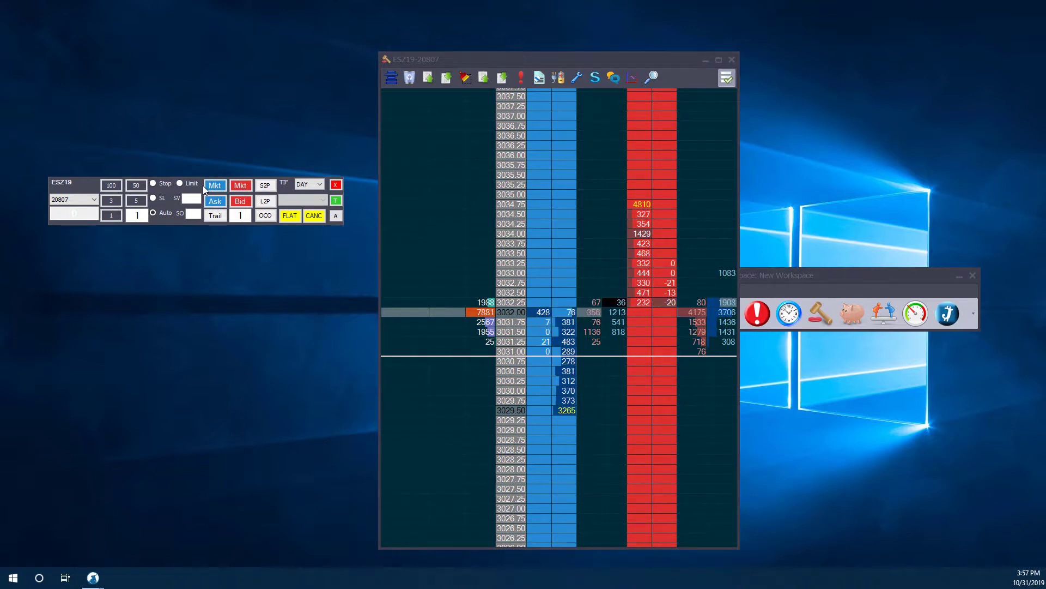
left_click(238, 184)
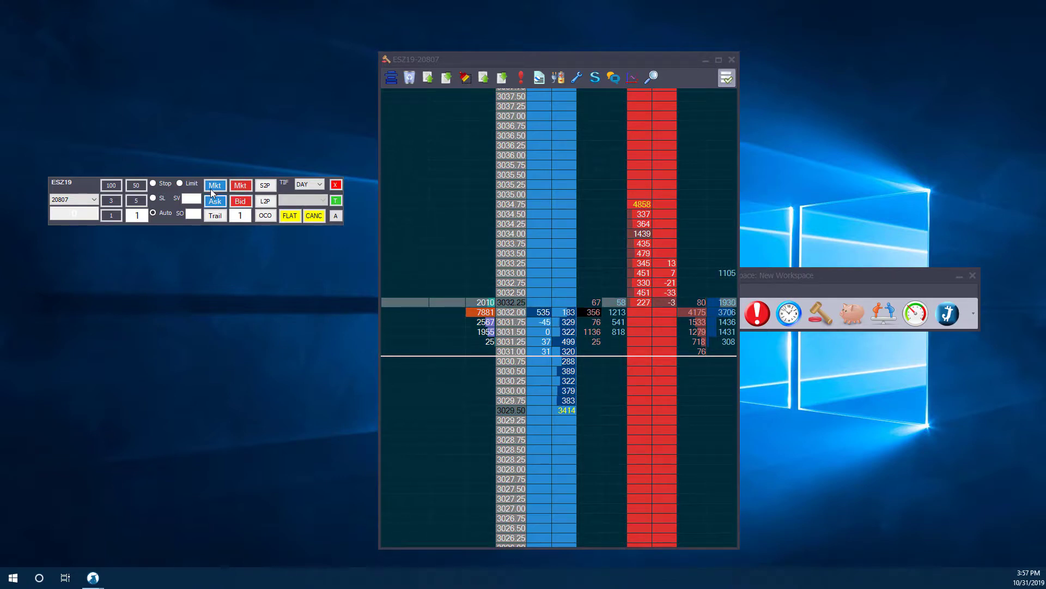
left_click(214, 202)
left_click(248, 201)
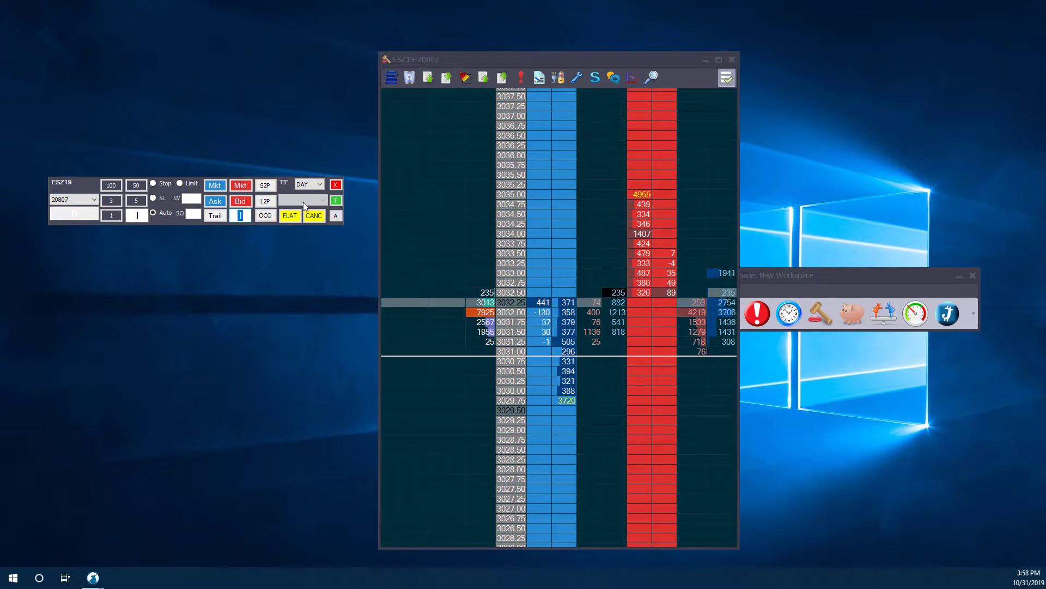
left_click(319, 184)
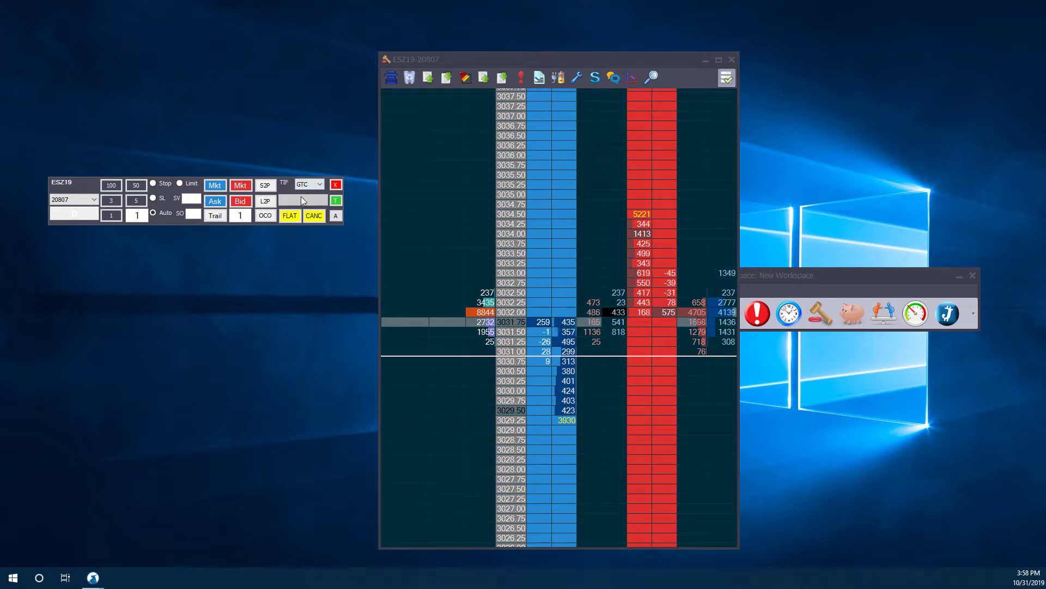
Switch the order panel to vertical layout and dock it on the DOM's left edge.
left_click(336, 215)
left_click(335, 201)
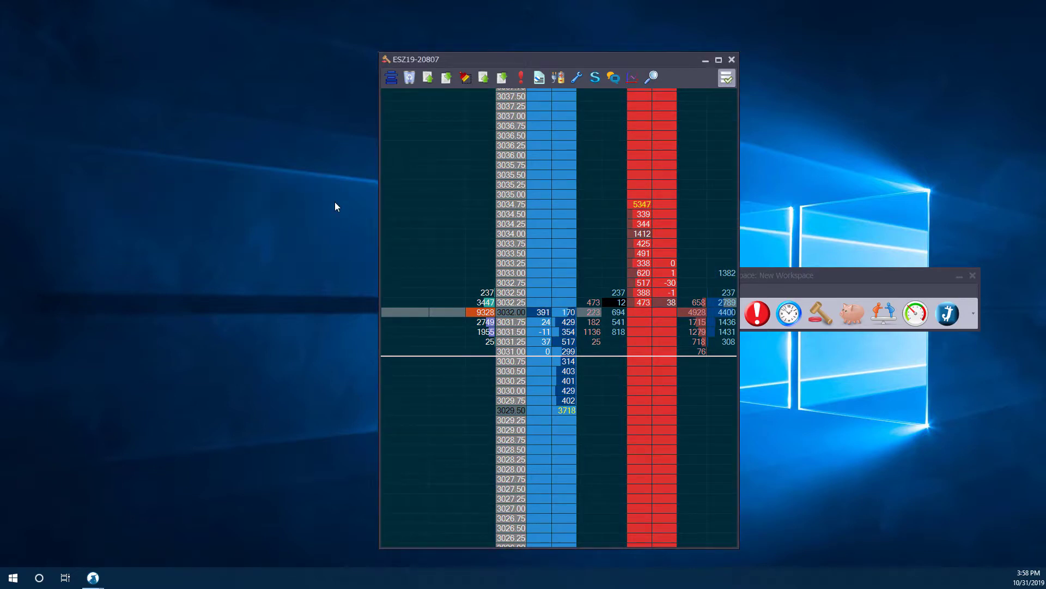
left_click_drag(90, 198, 344, 131)
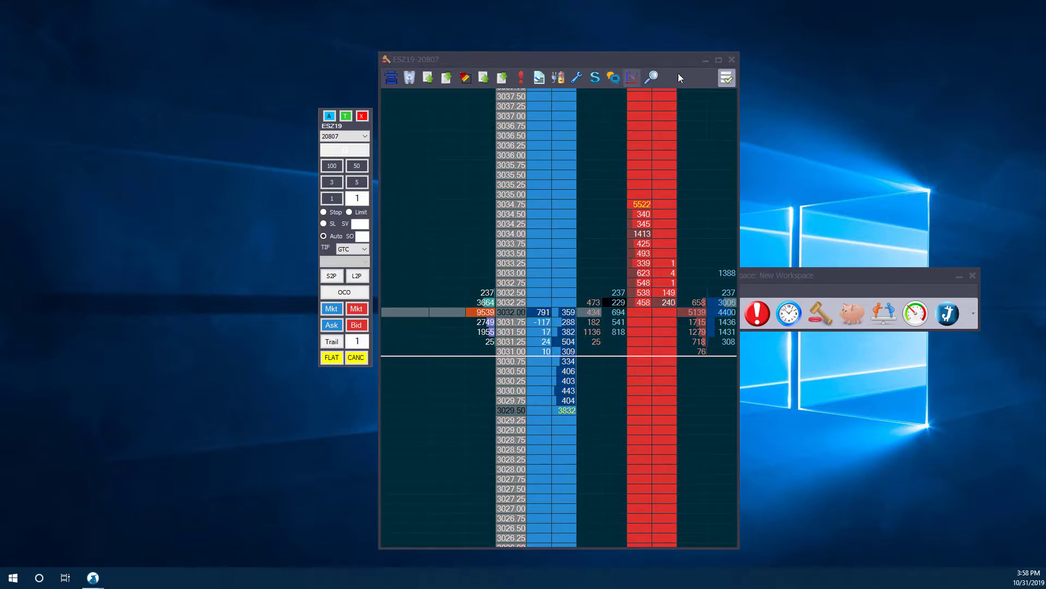
Open an Auction Vista chart beside the ESZ19 DOM, then close the floating order panel.
left_click(632, 79)
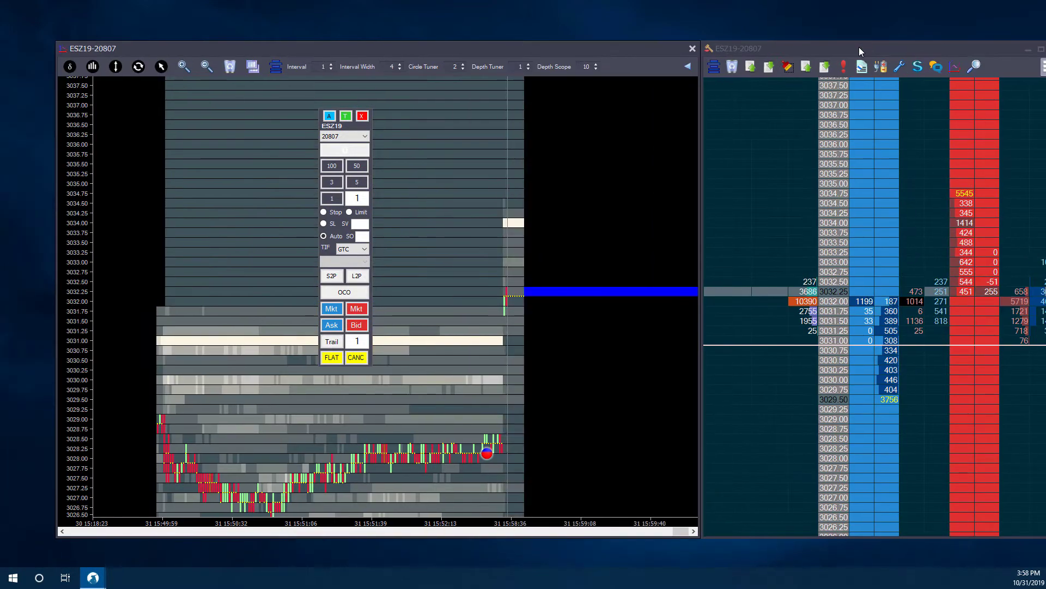
left_click_drag(859, 47, 815, 57)
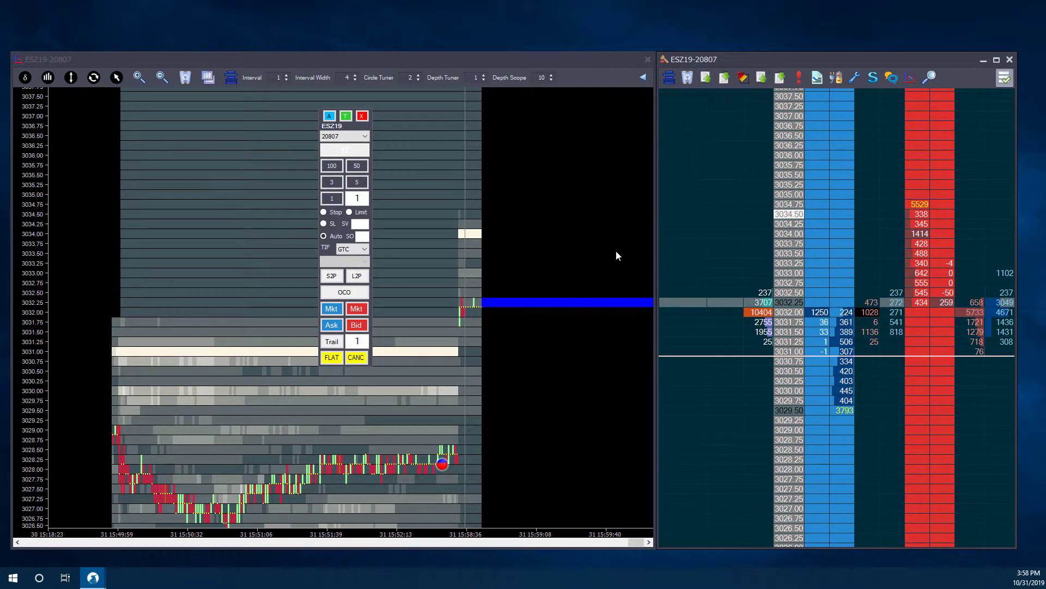
left_click(346, 131)
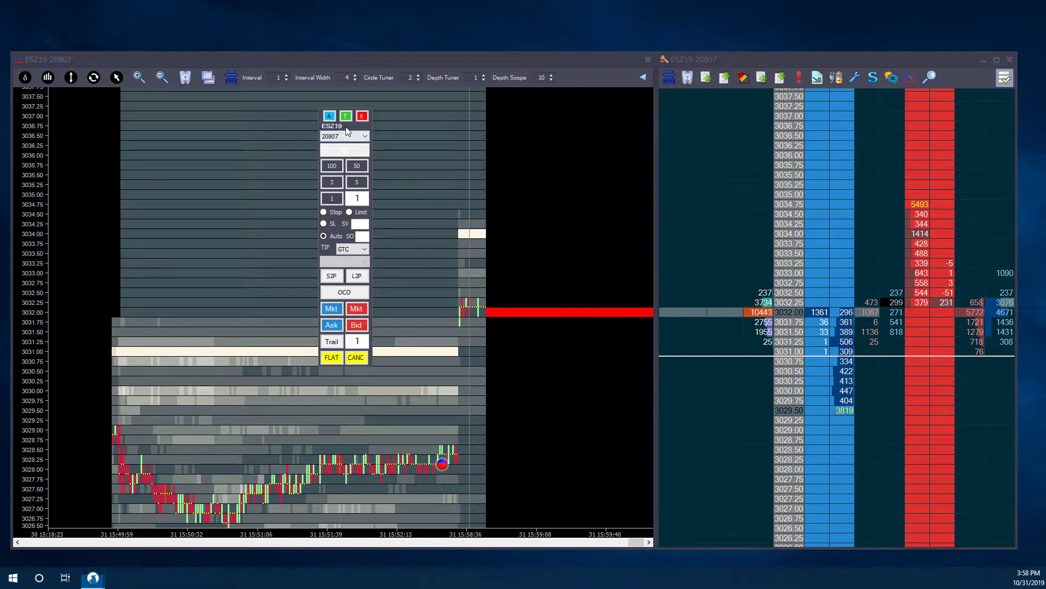
left_click_drag(347, 131, 618, 105)
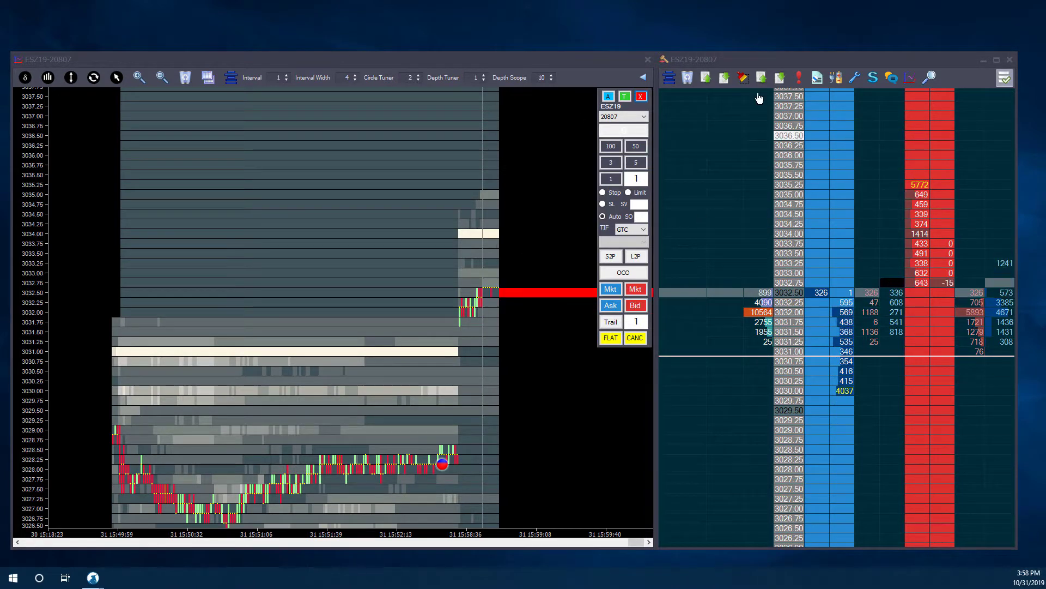
left_click(641, 97)
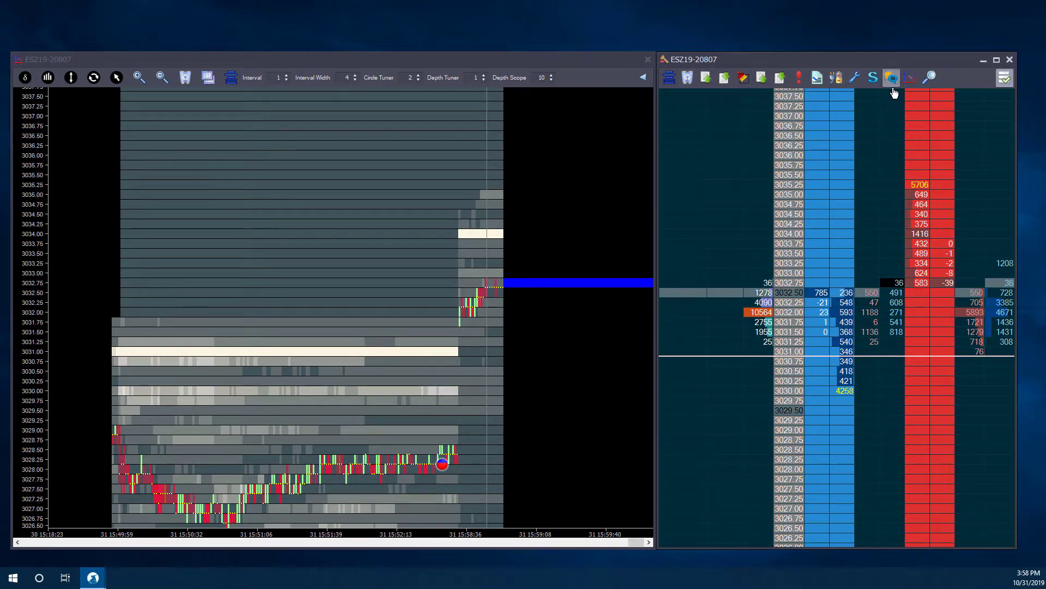
left_click(929, 77)
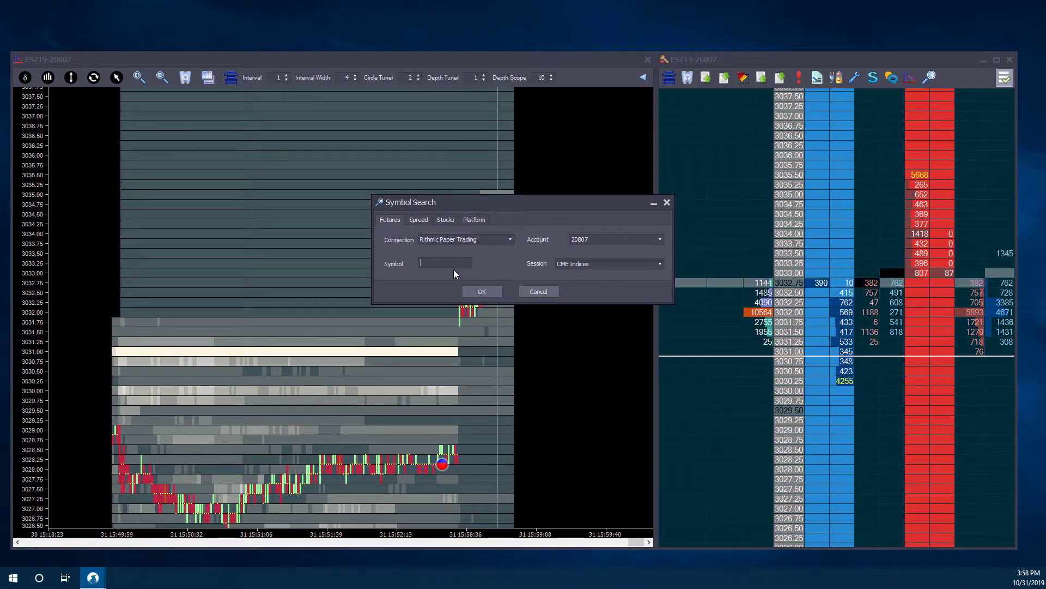
left_click(666, 203)
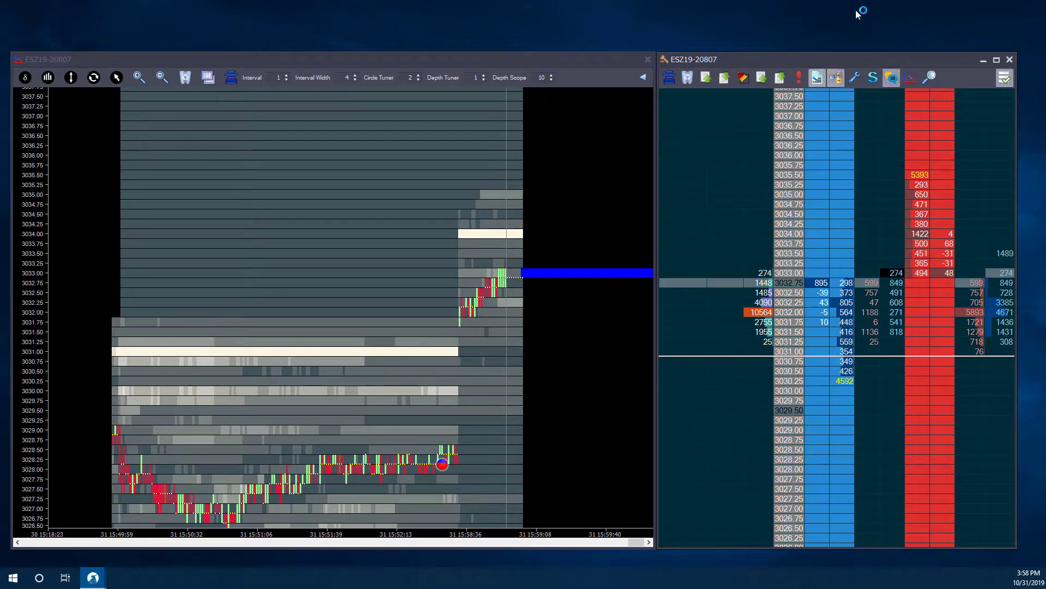
left_click(893, 76)
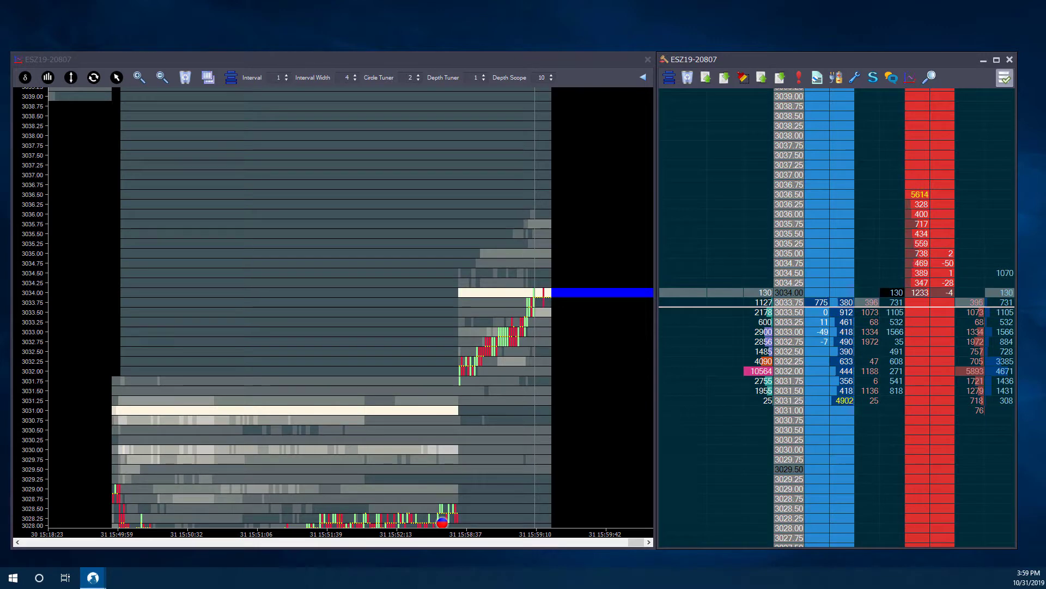
Open Depth & Sales Settings, move it over the chart and toggle the Order column off and on.
left_click(856, 77)
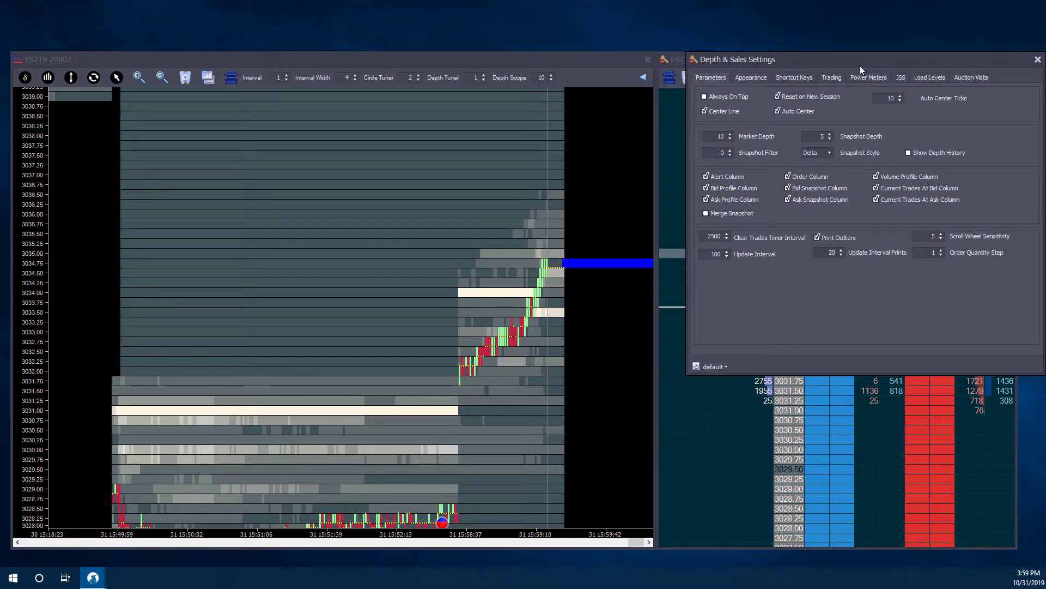
left_click_drag(859, 66, 551, 99)
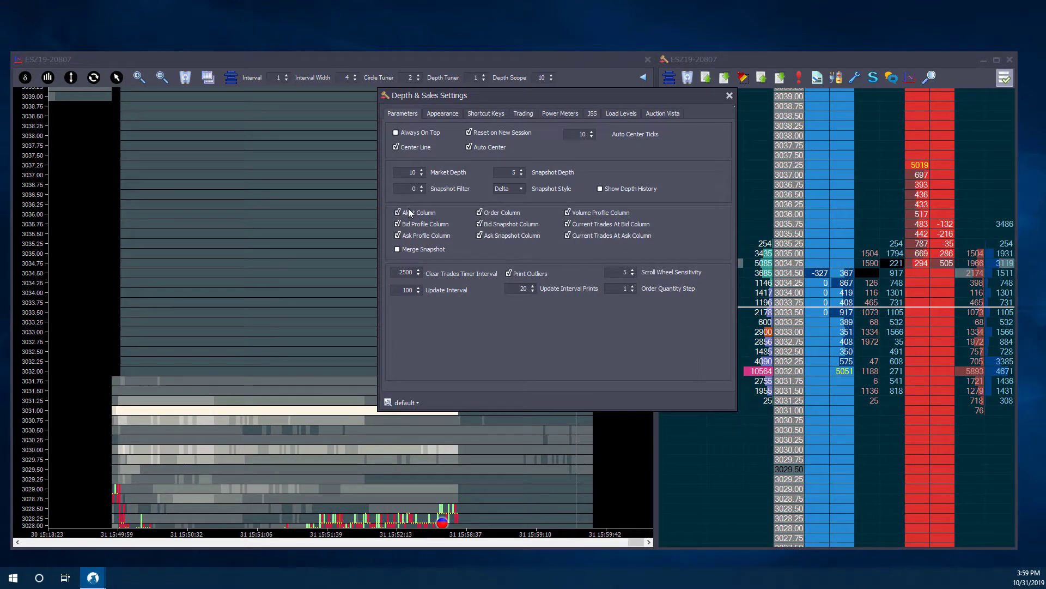
left_click(492, 217)
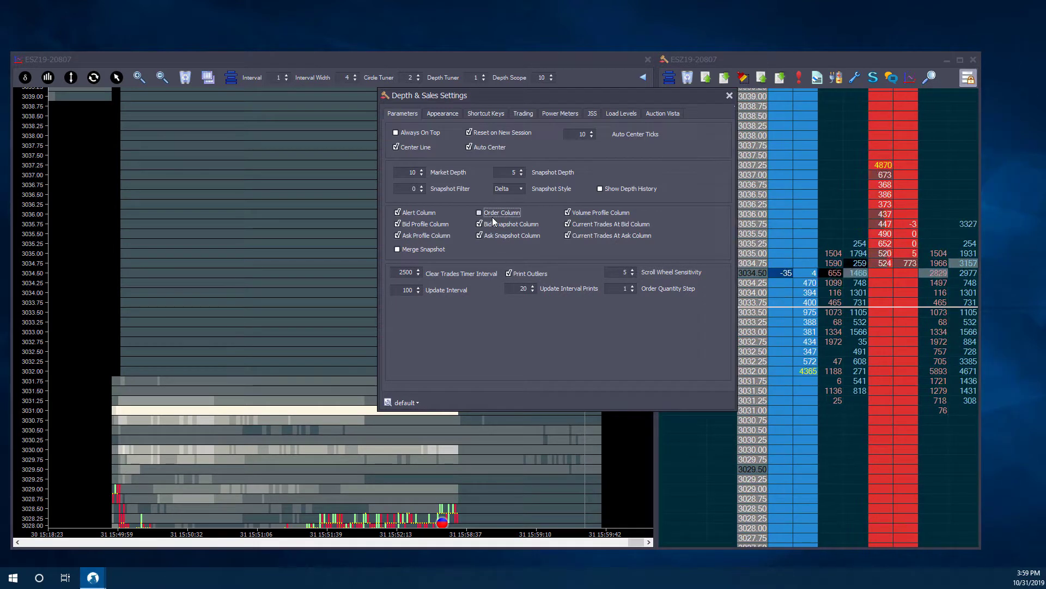
left_click(492, 217)
left_click_drag(614, 94, 488, 95)
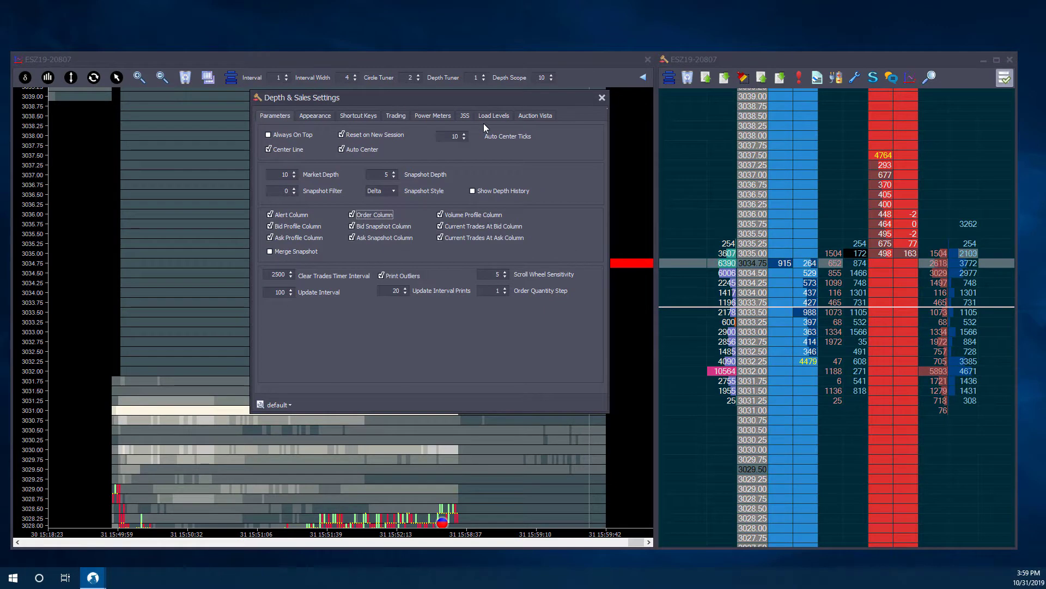
Untick the volume profile, current trades, snapshot, order, bid/ask profile and alert columns.
left_click(459, 214)
left_click(480, 228)
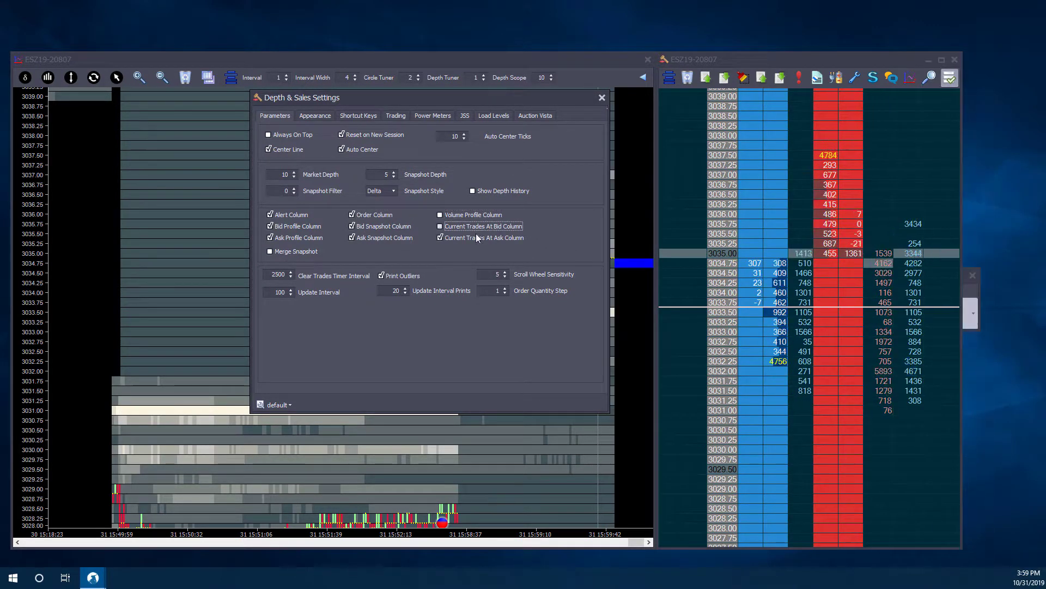
left_click(463, 239)
left_click(381, 237)
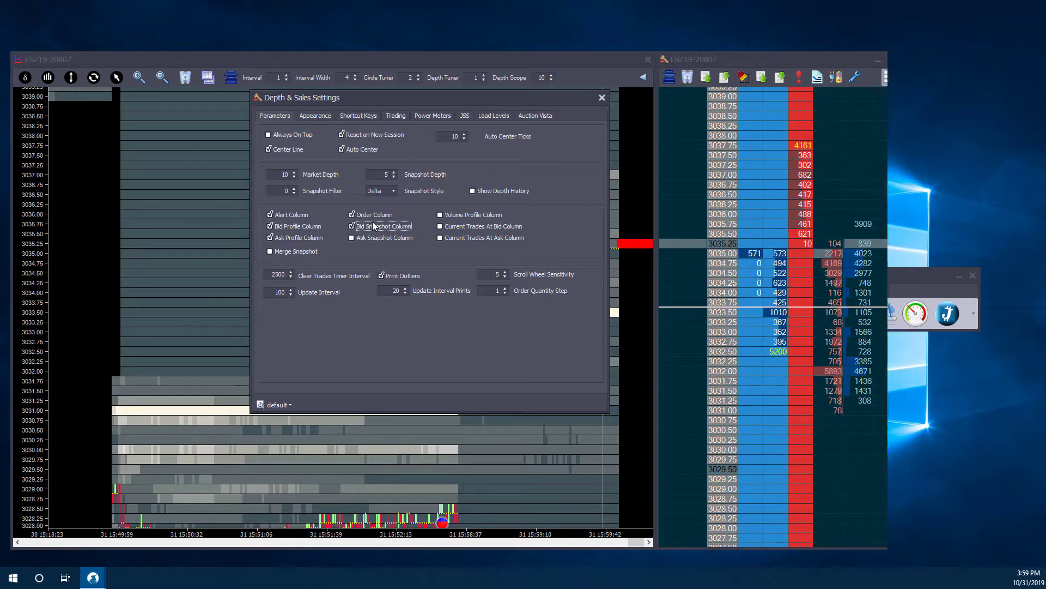
left_click(381, 226)
left_click(375, 215)
left_click(278, 228)
left_click(283, 239)
left_click(289, 214)
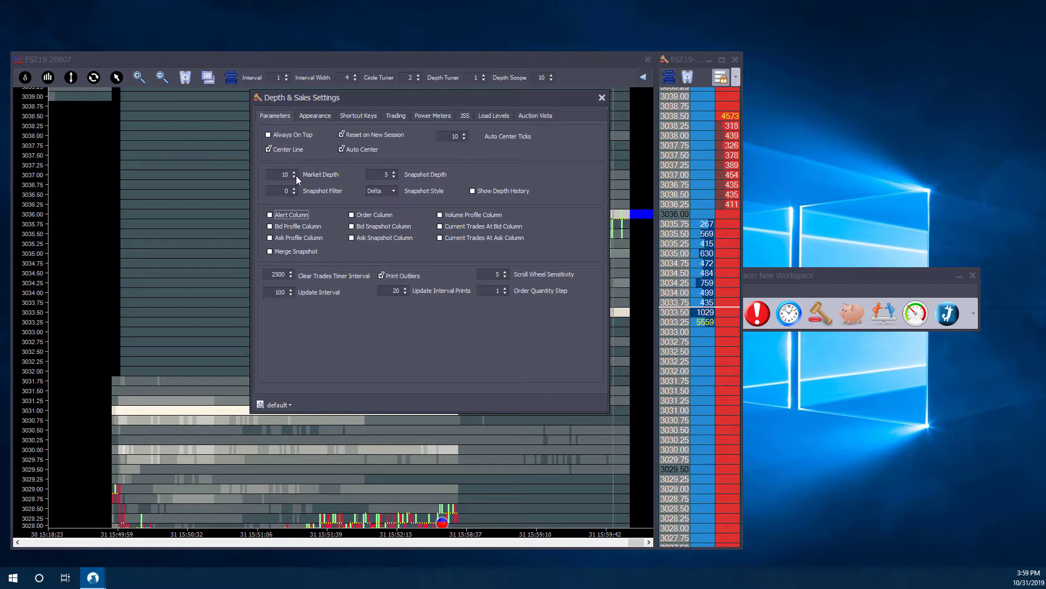
left_click(290, 213)
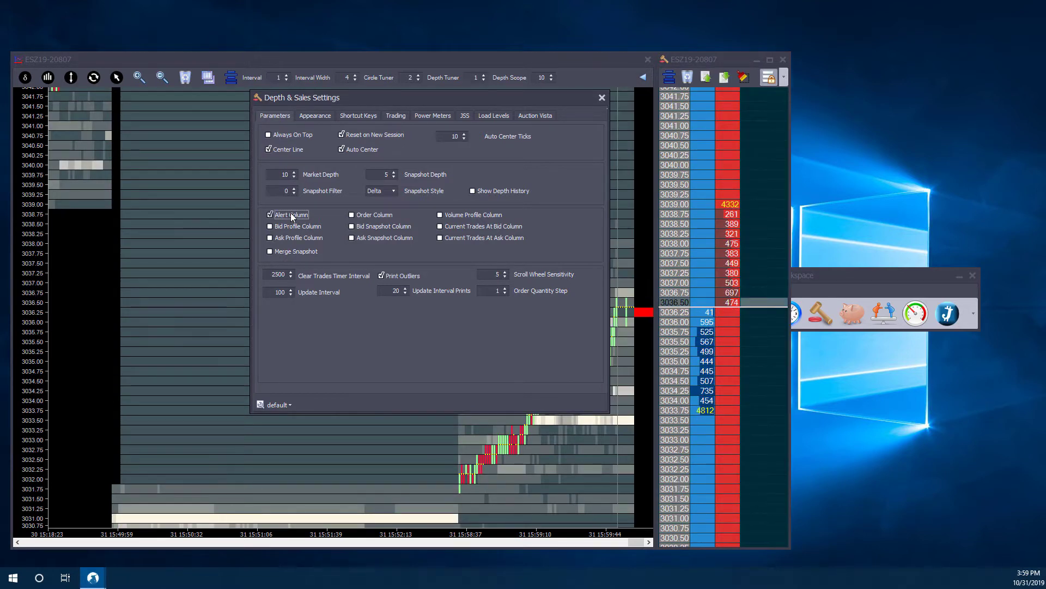
left_click(290, 213)
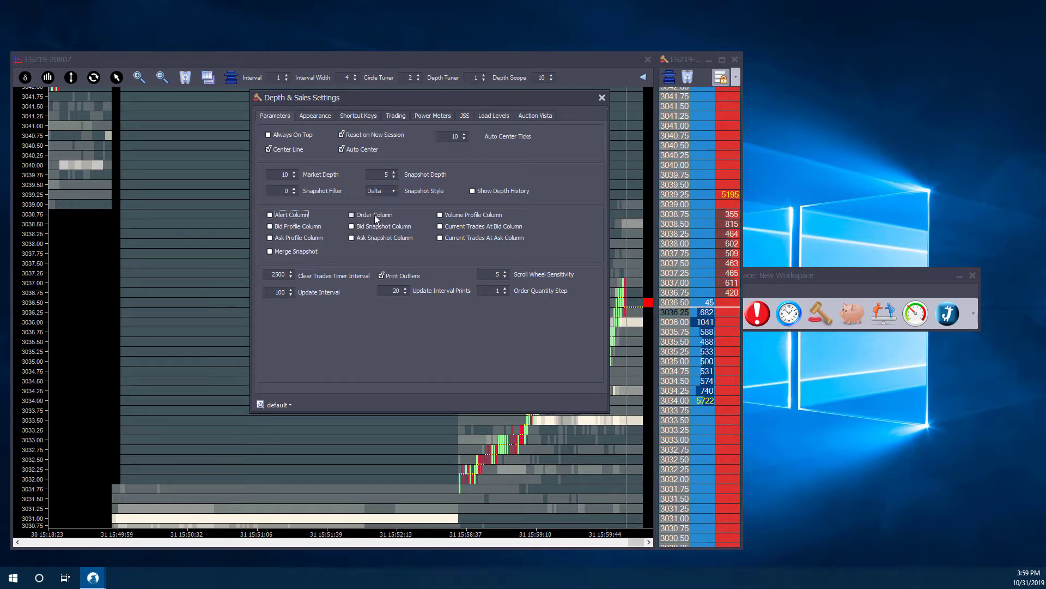
Re-enable every column—trades, order, volume profile, snapshots, profiles, alert—and tick Merge Snapshot.
left_click(446, 226)
left_click(441, 237)
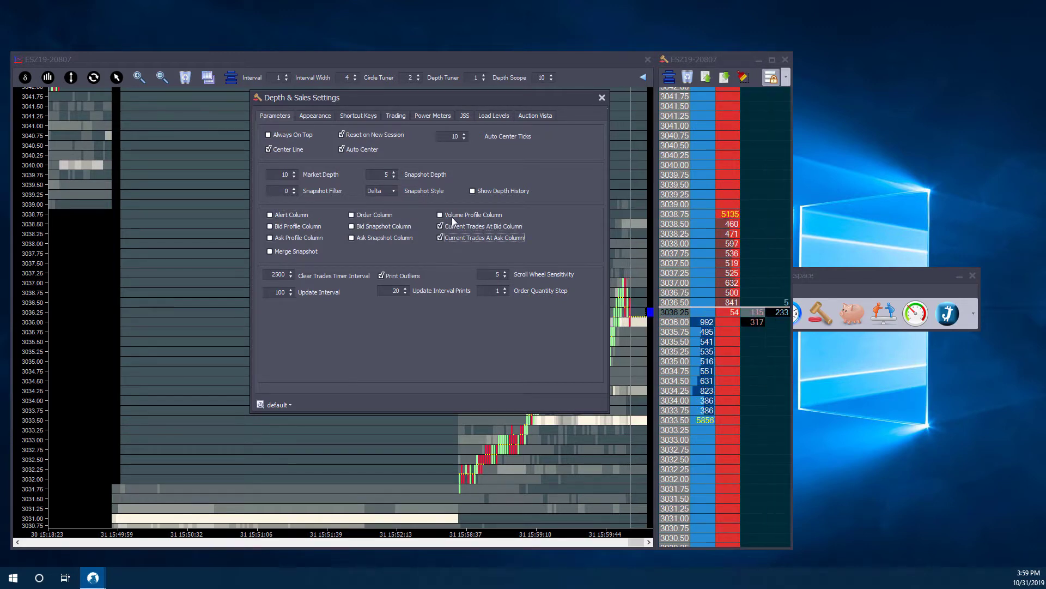
left_click(451, 215)
left_click(385, 214)
left_click(384, 226)
left_click(390, 239)
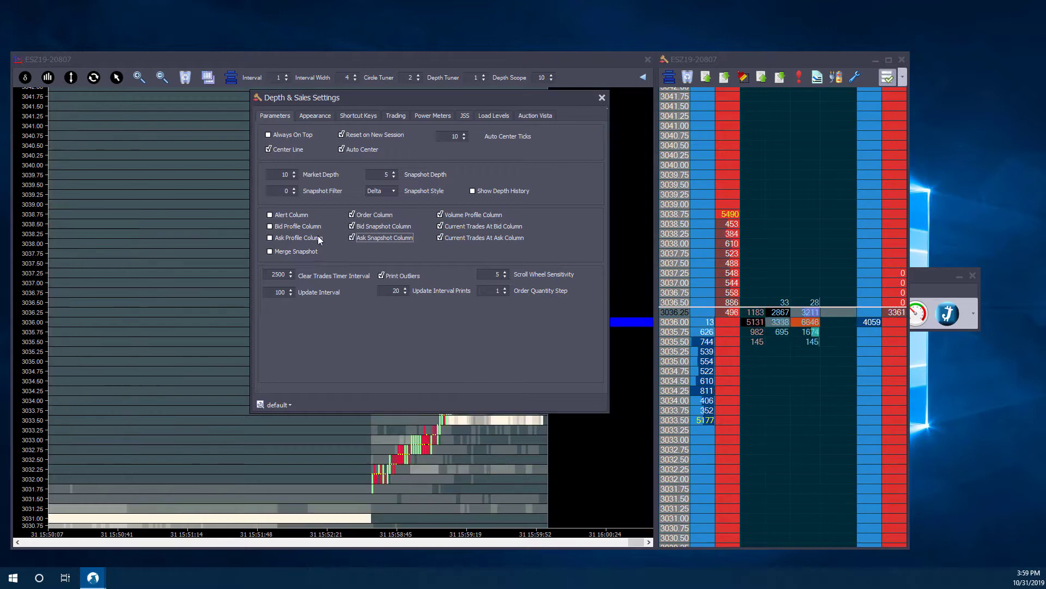
left_click(299, 238)
left_click(298, 226)
left_click(292, 215)
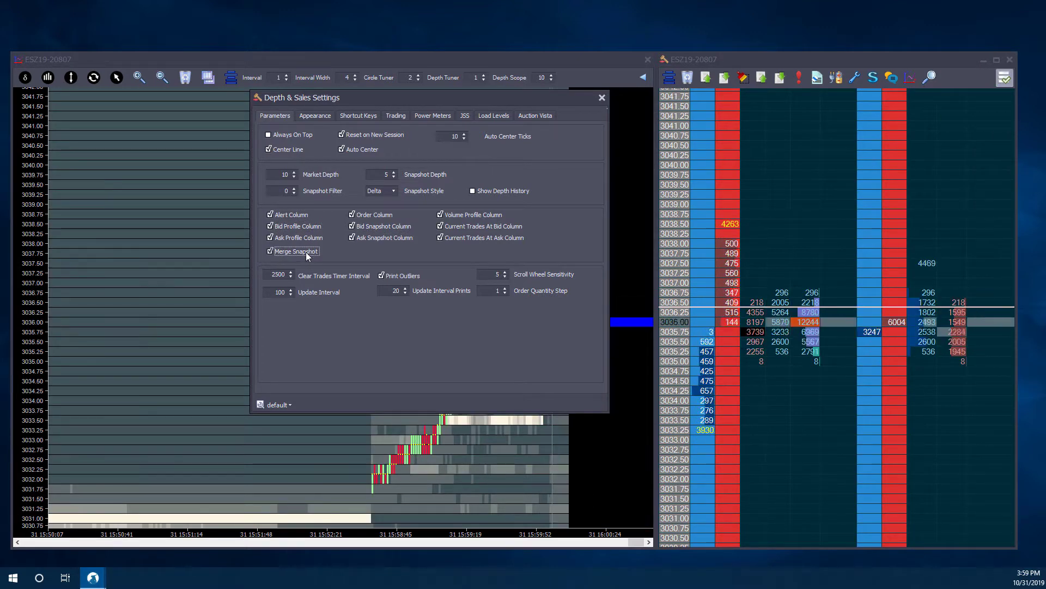
left_click(305, 252)
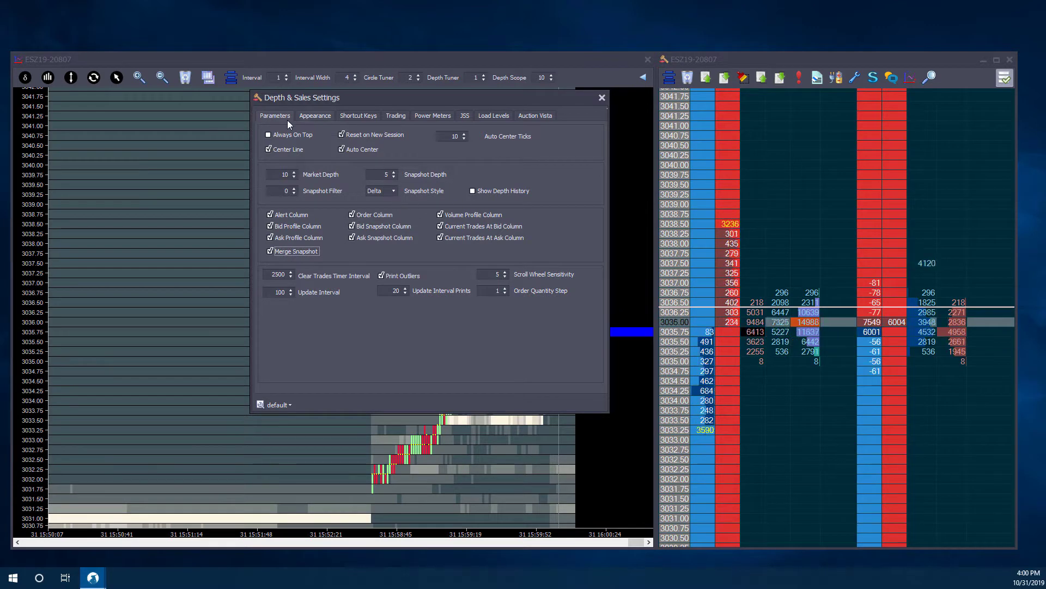
Review the Appearance colour pages (trade window, alerts, trade column, volume profile, price, bid snapshot), then view Shortcut Keys.
left_click(326, 115)
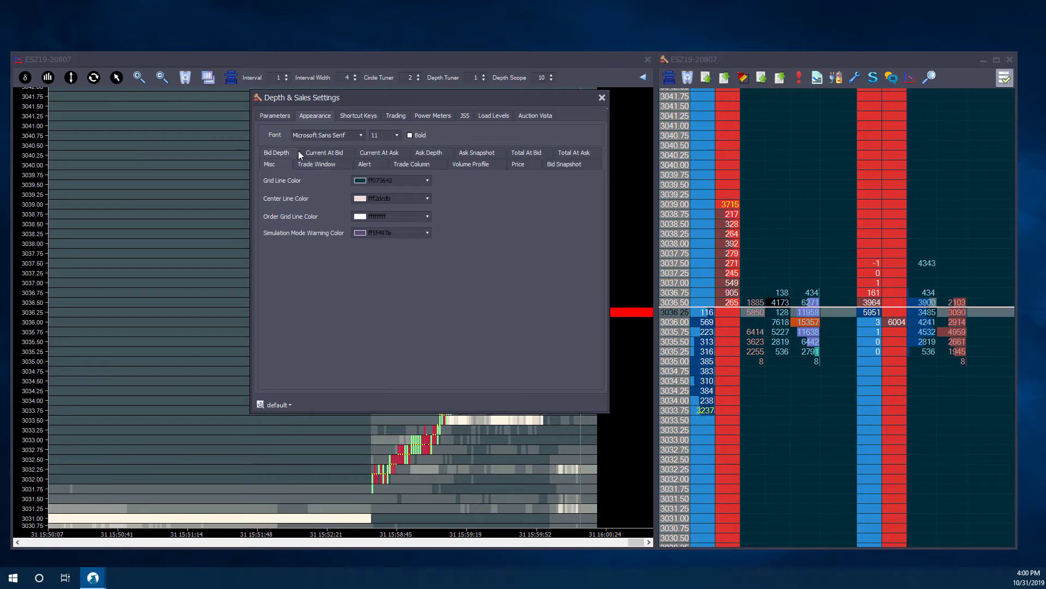
left_click(307, 164)
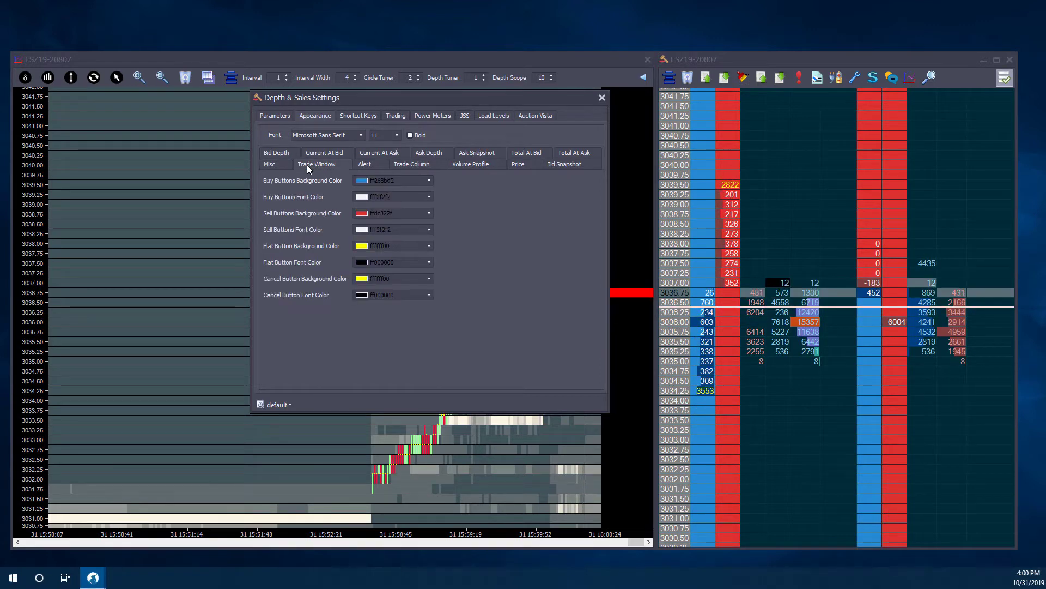
left_click(381, 166)
left_click(410, 163)
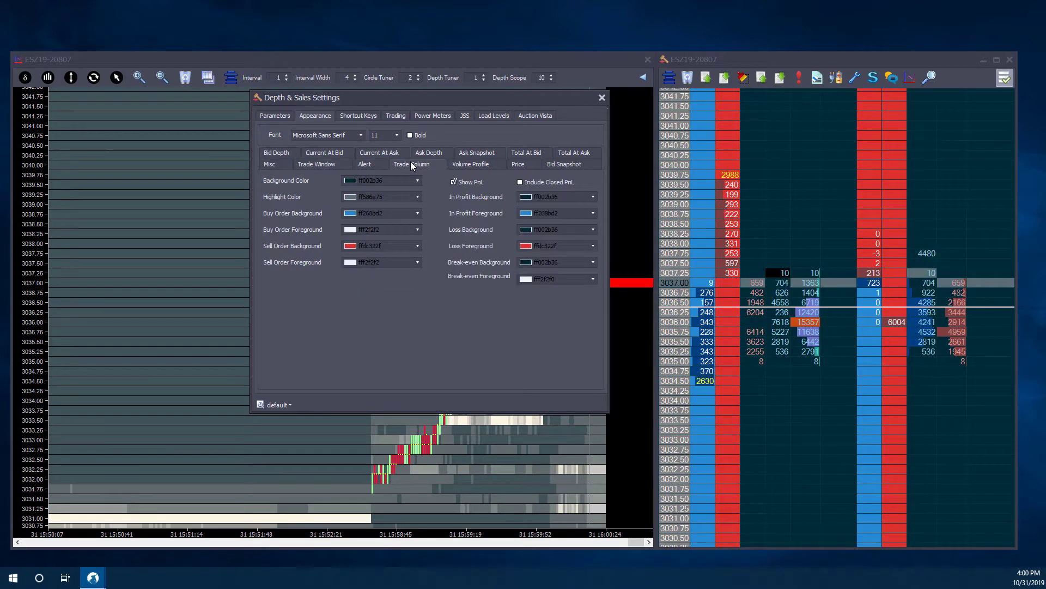
left_click(472, 164)
left_click(515, 165)
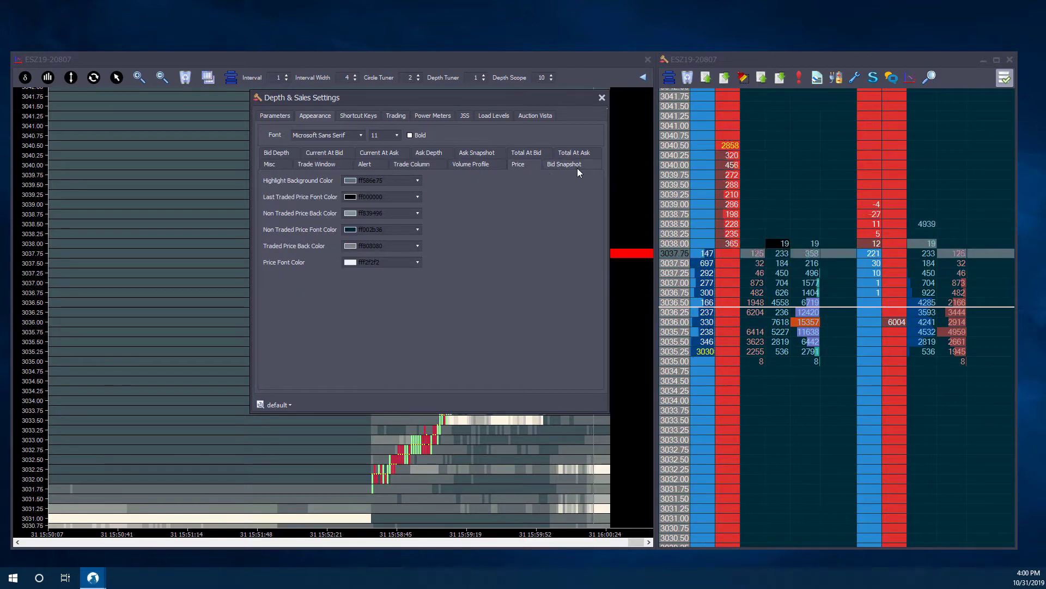
left_click(565, 165)
left_click(580, 152)
left_click(518, 163)
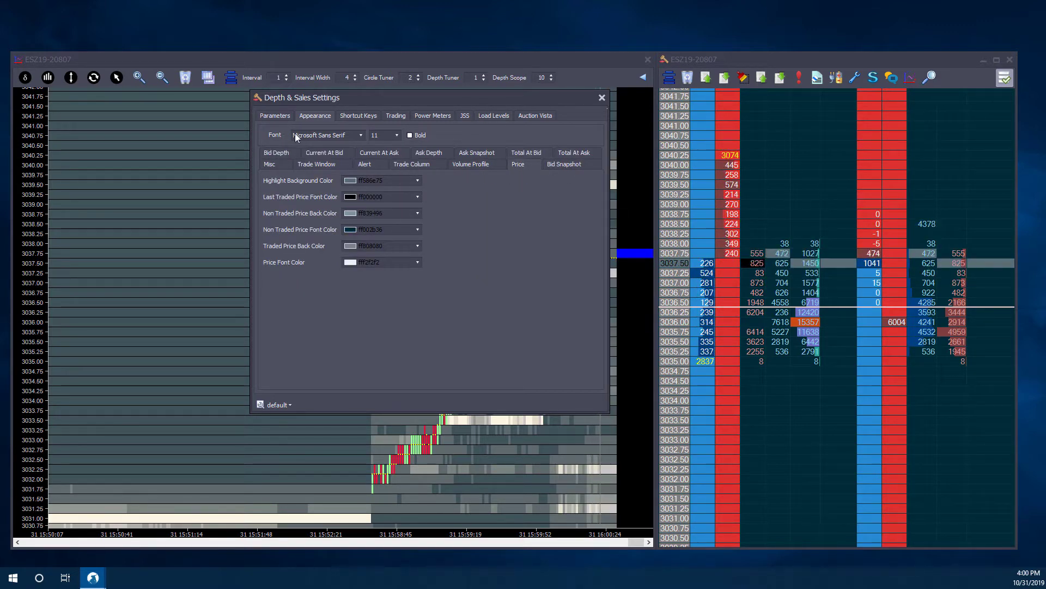
left_click(346, 117)
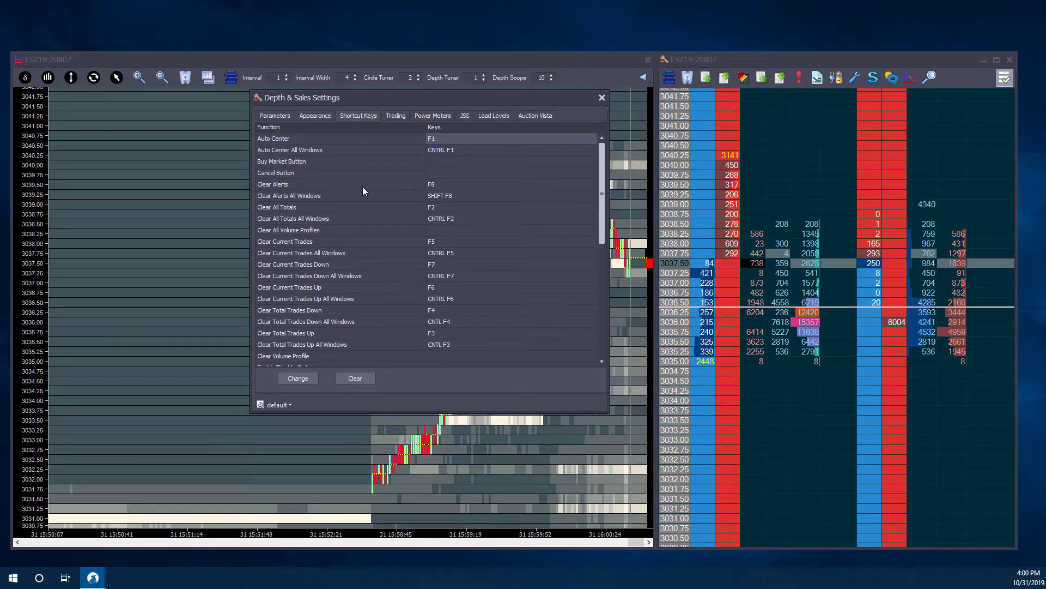
scroll(454, 192, "down", 4)
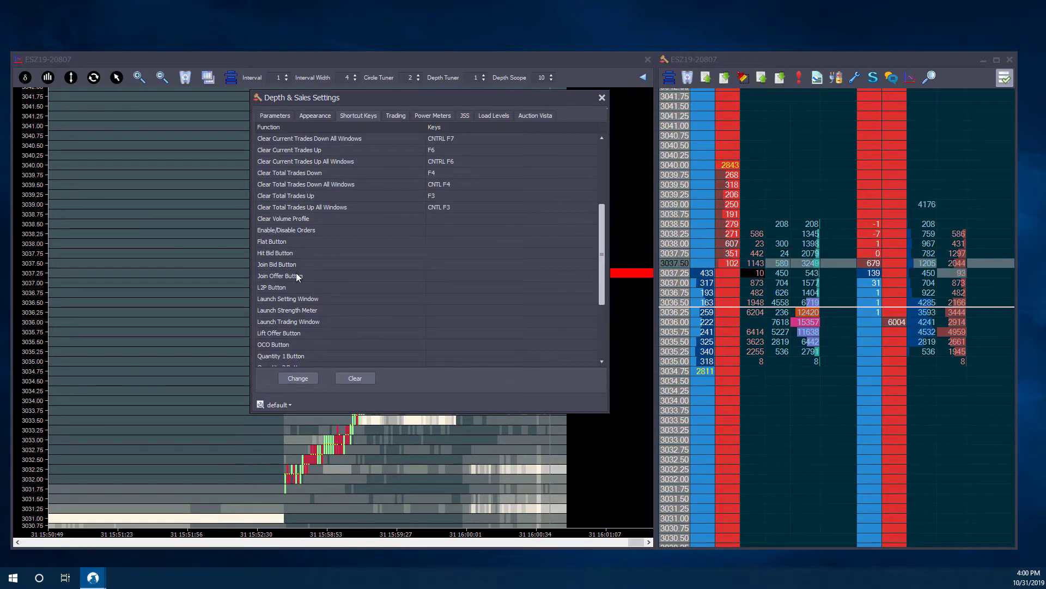
scroll(381, 284, "down", 3)
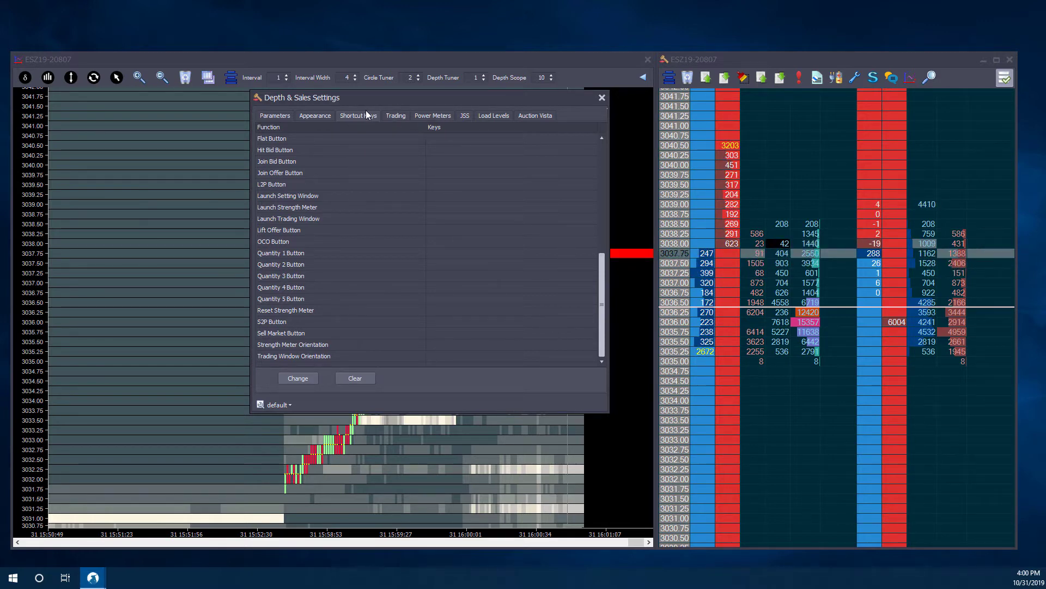
Inspect the Trading, Power Meters and JSS pages, then reach Load Levels with its file path field focused.
left_click(396, 116)
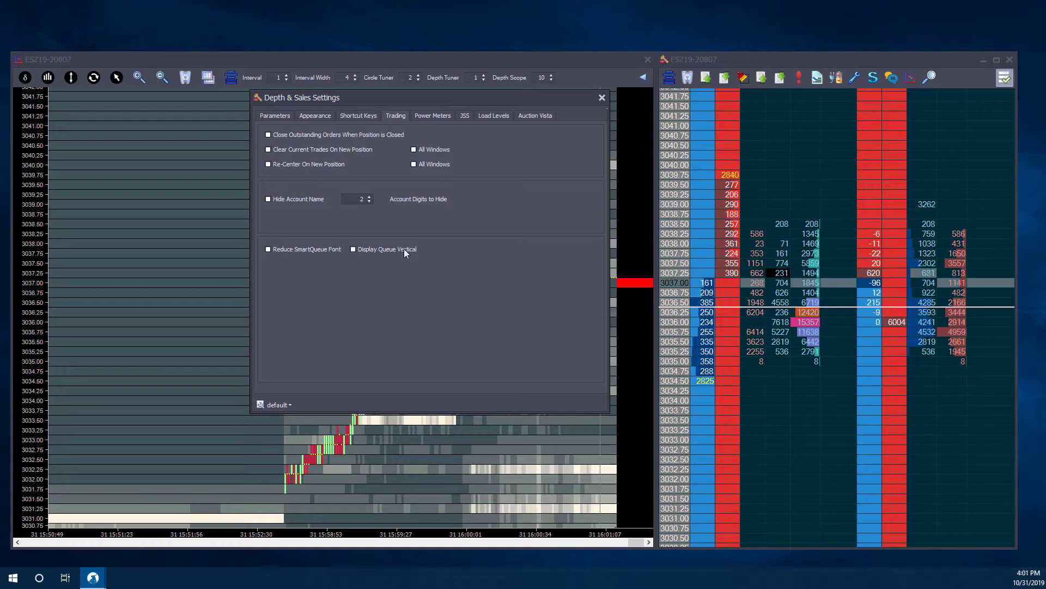
double_click(361, 199)
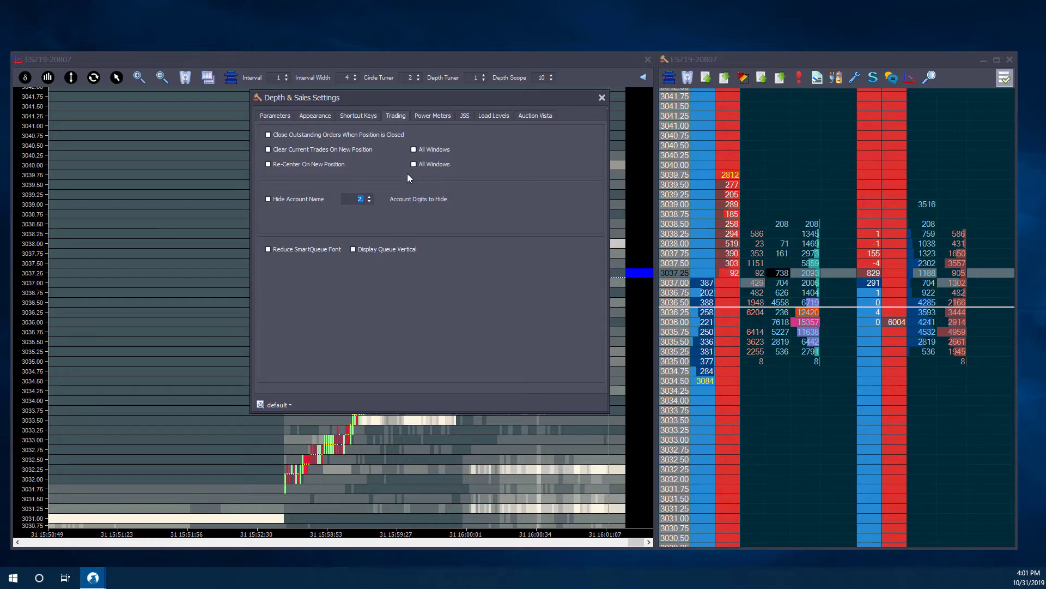
left_click(421, 114)
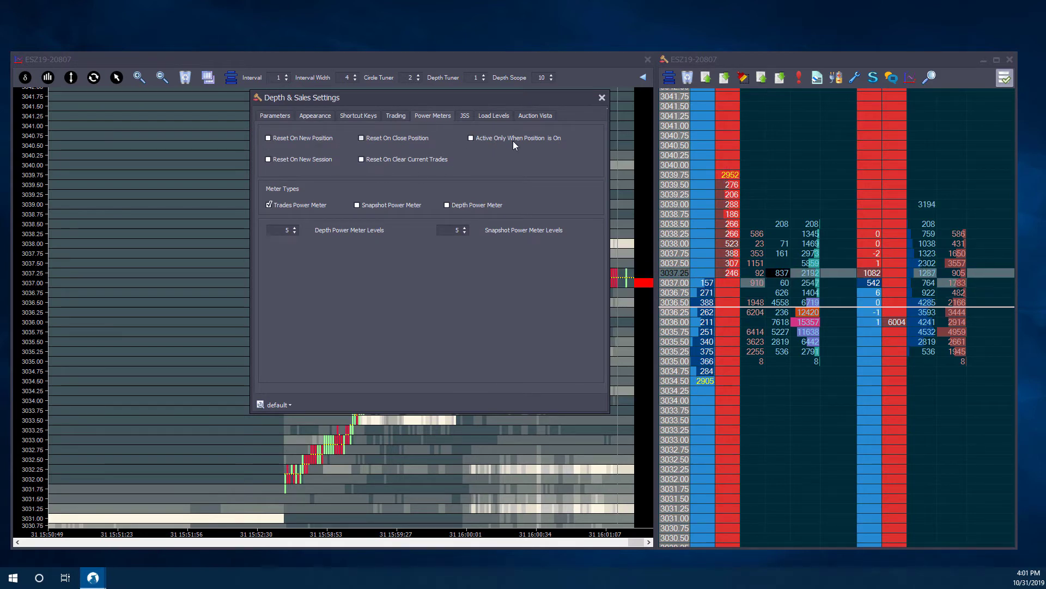
left_click(465, 115)
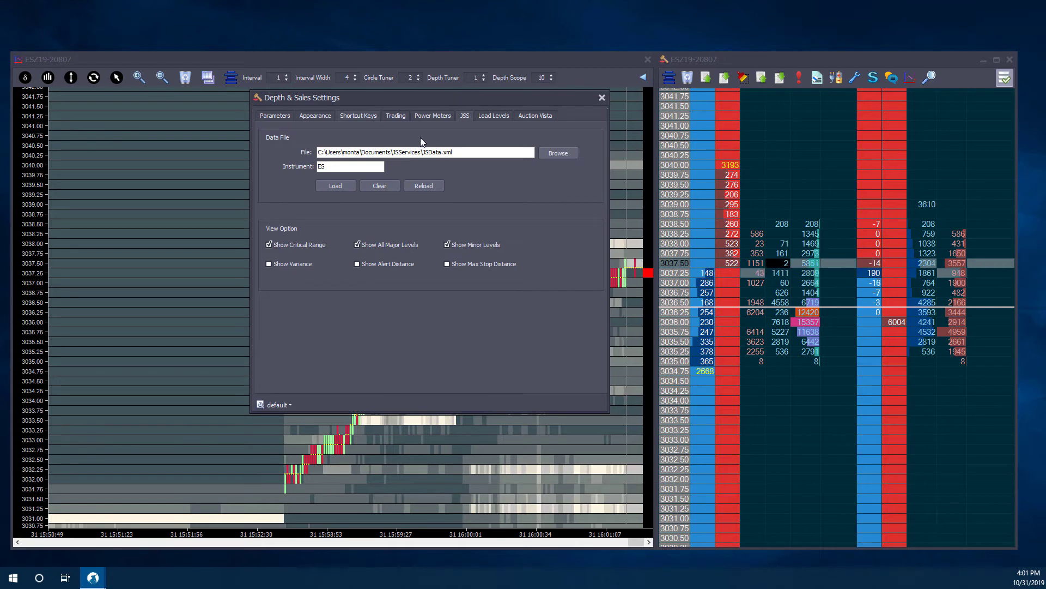
left_click(494, 115)
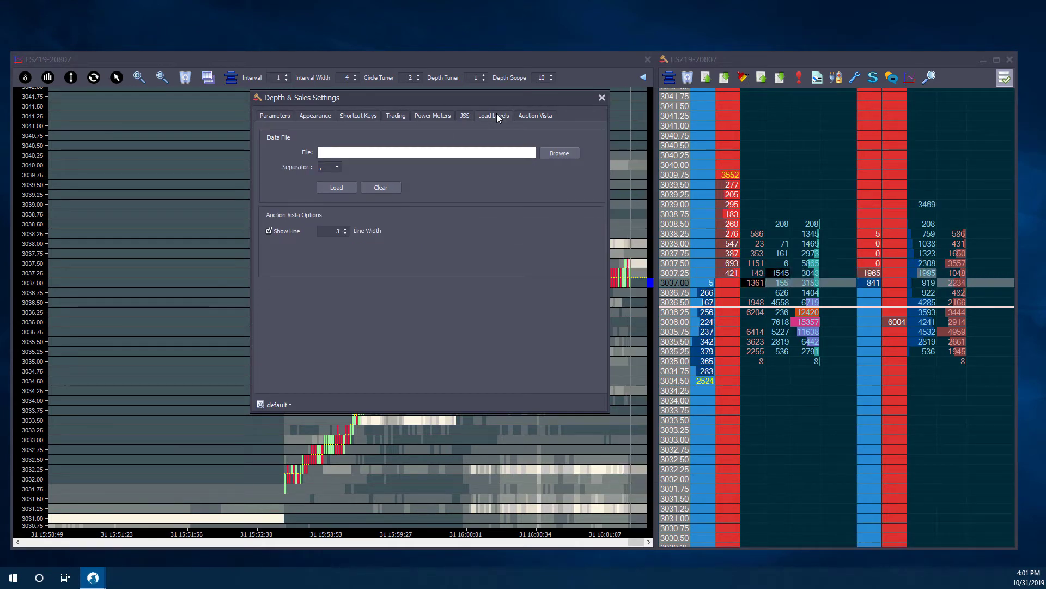
left_click(414, 153)
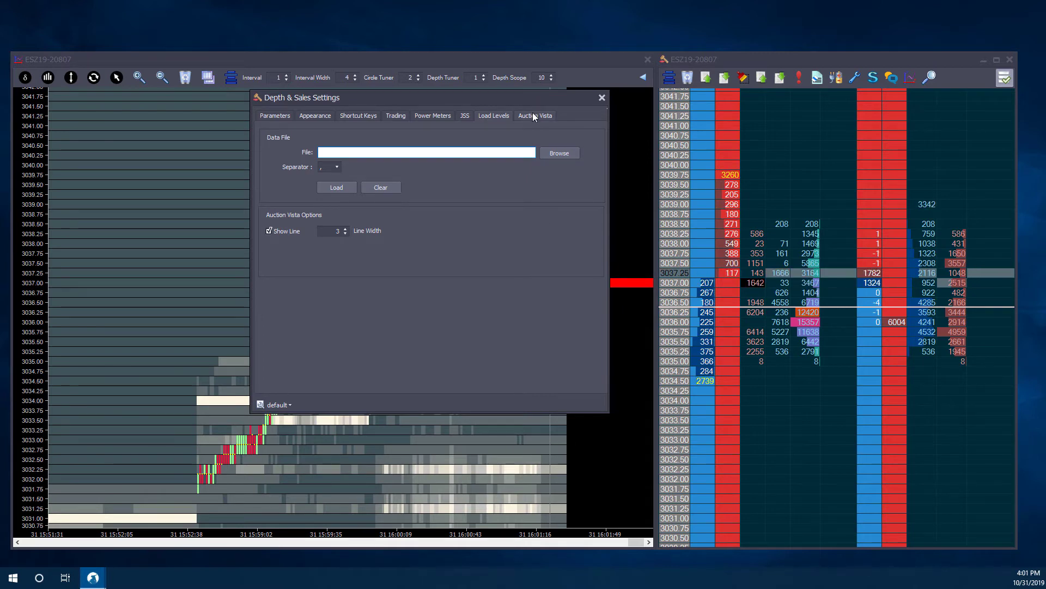
Show the Auction Vista colour settings, briefly moving the dialog off the chart and back.
left_click(532, 115)
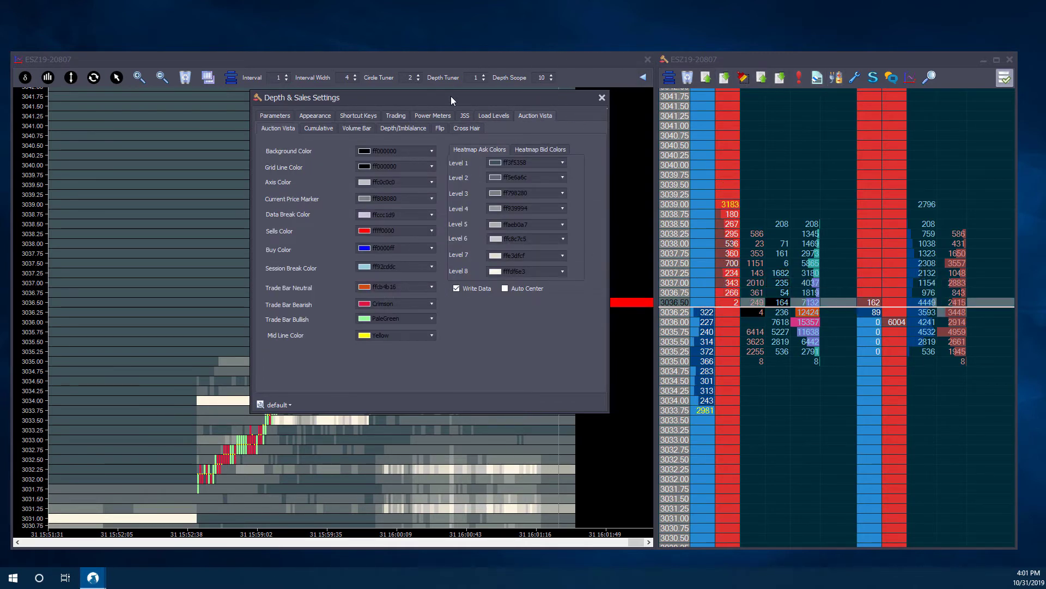
left_click_drag(450, 96, 866, 66)
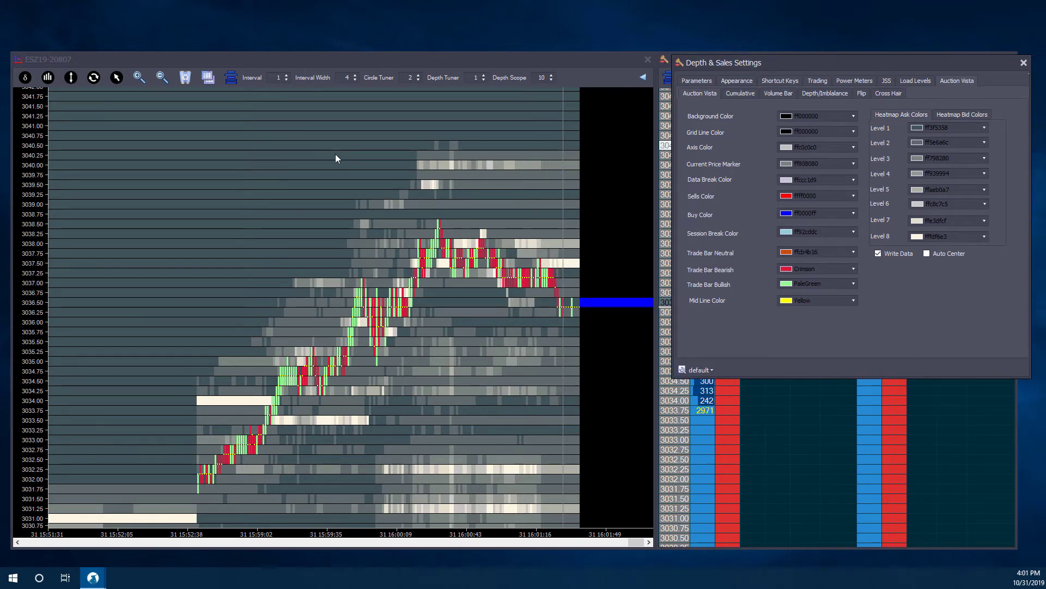
left_click_drag(780, 58, 443, 92)
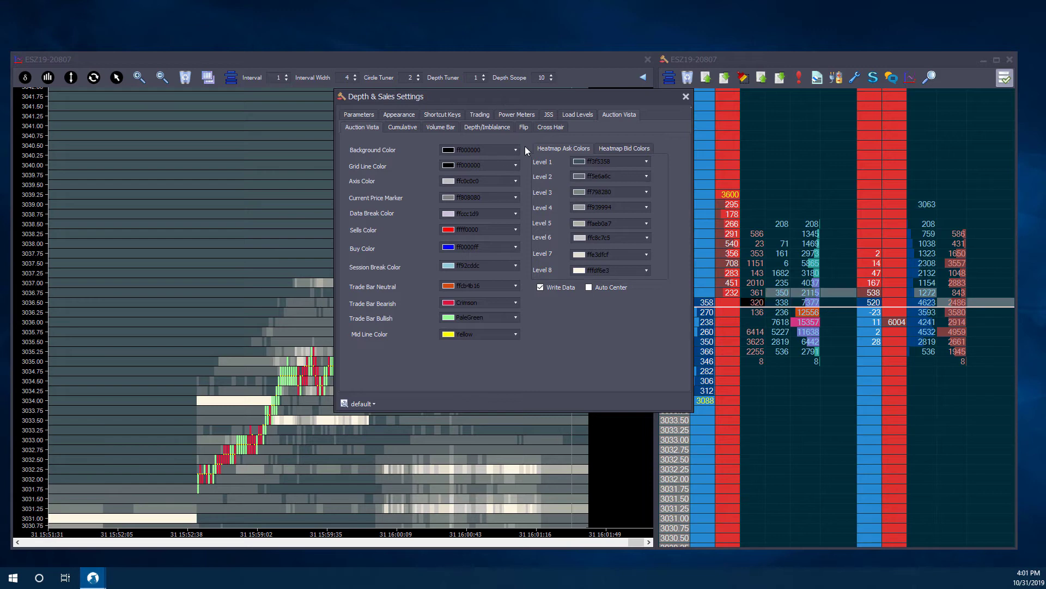
Review the Flip, Cross Hair, Cumulative, Volume Bar and Depth/Imbalance sub-pages.
left_click(525, 128)
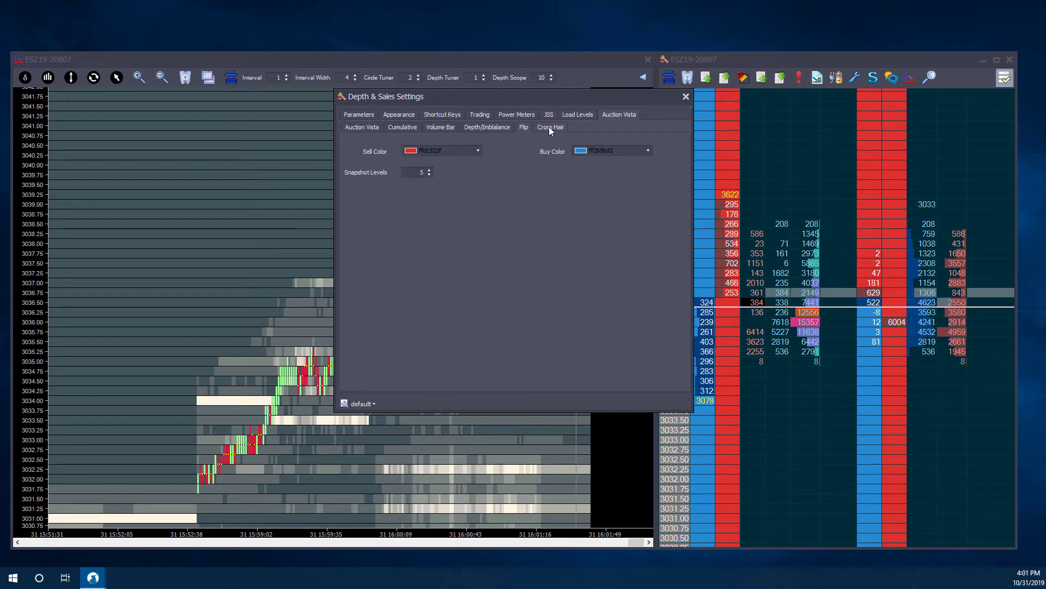
left_click(548, 127)
left_click(360, 129)
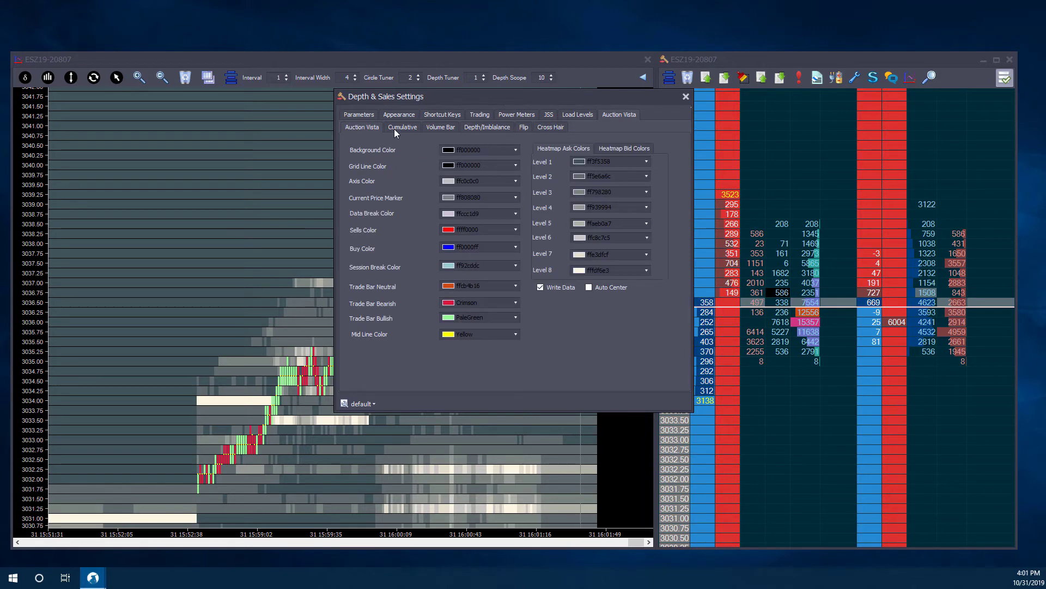
left_click(395, 128)
left_click(454, 130)
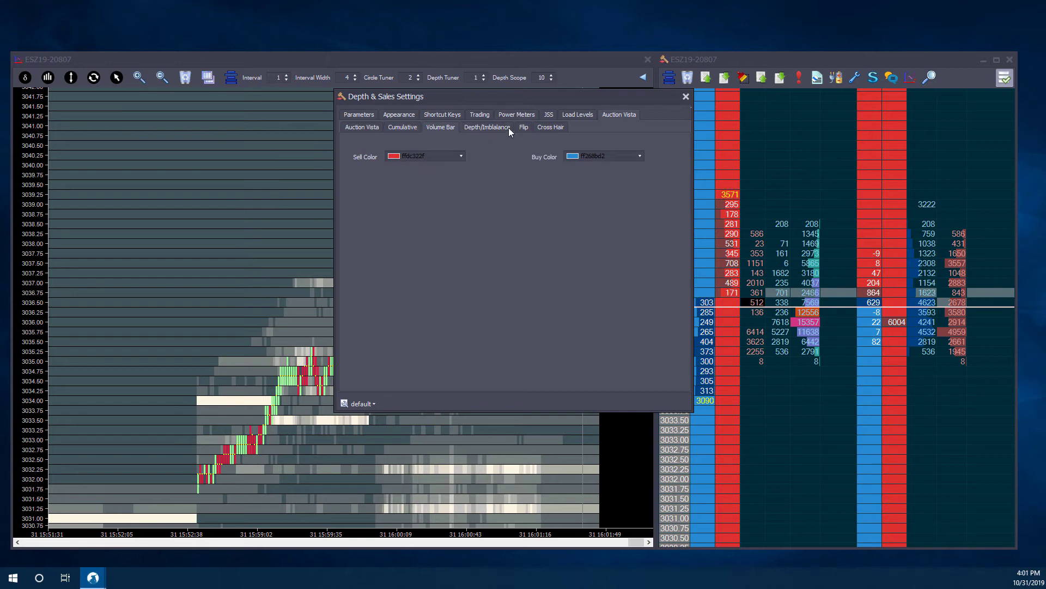
left_click(505, 126)
left_click(527, 128)
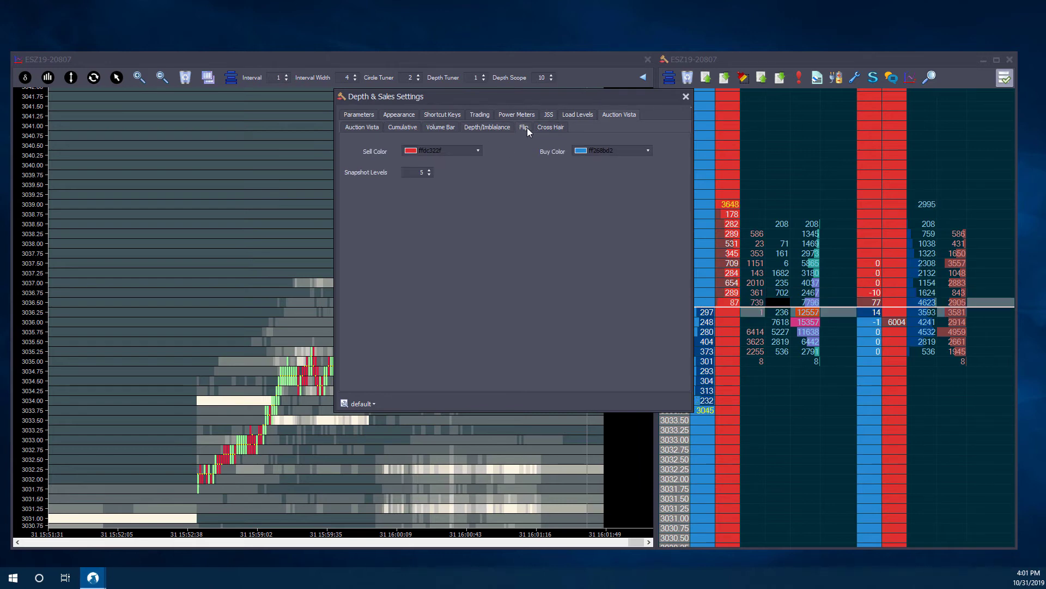
left_click(550, 127)
Close Depth & Sales Settings and nudge the docked chart and ladder slightly upward.
left_click(685, 97)
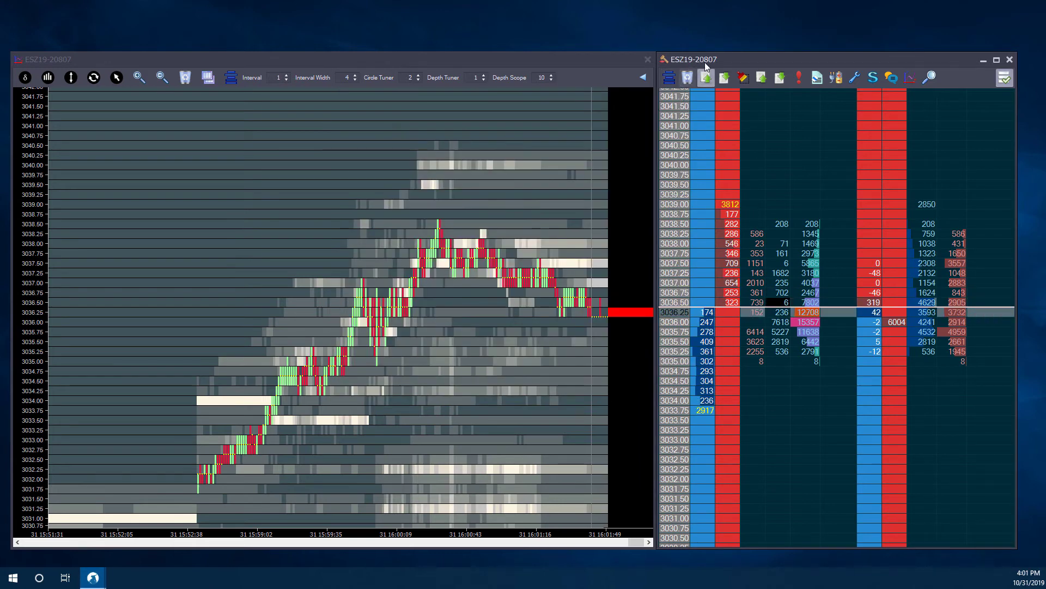
left_click_drag(704, 62, 714, 42)
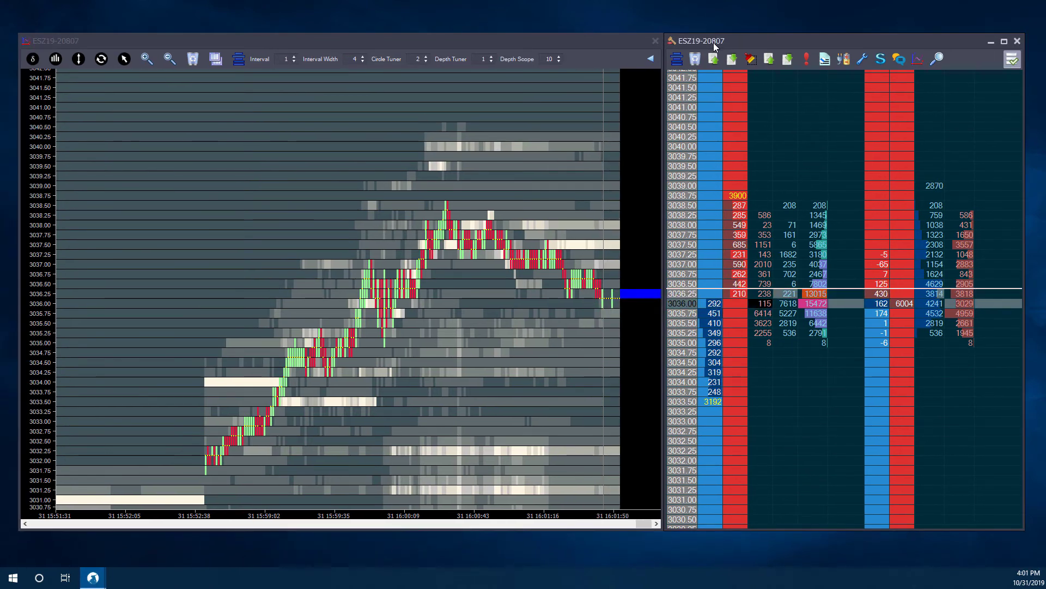